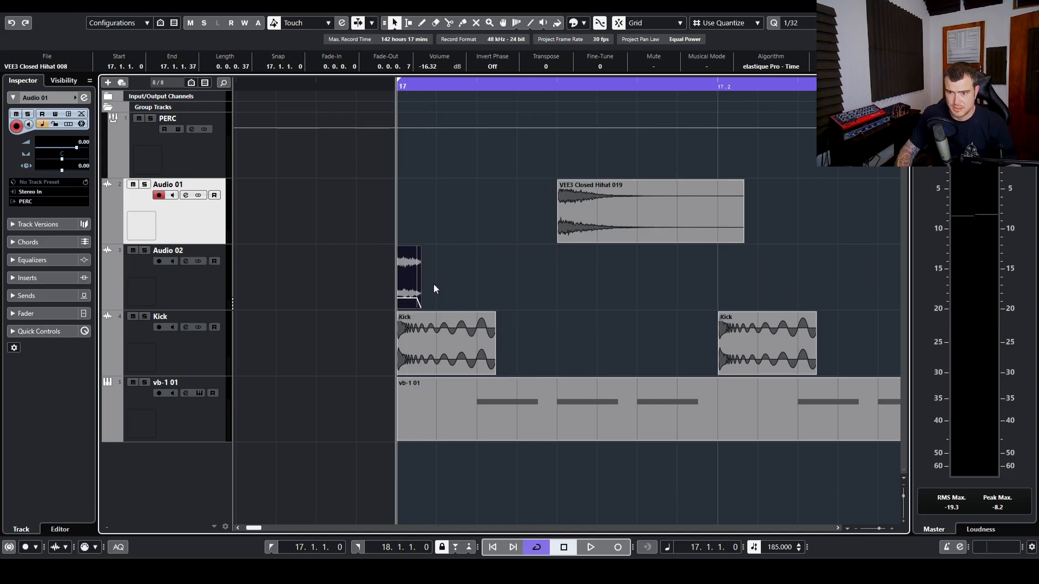
# Try bouncing the trimmed closed hi-hat event on Audio 02 with the event replaced and extending its end, and undo it.
pyautogui.hotkey('ctrl', 'b')
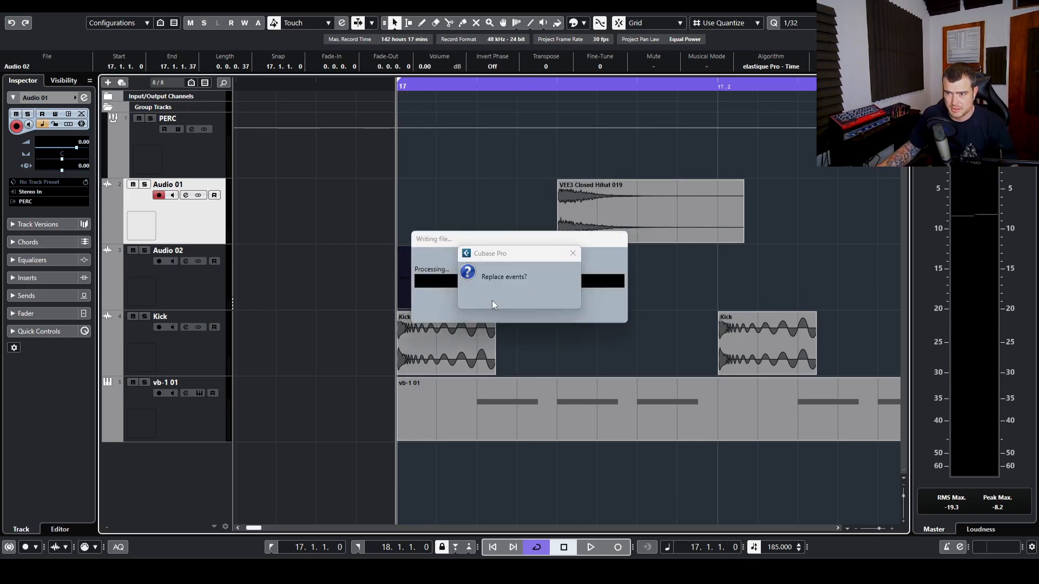
pyautogui.click(493, 301)
pyautogui.moveTo(420, 302); pyautogui.dragTo(489, 295)
pyautogui.hotkey('ctrl', 'z')
pyautogui.hotkey('ctrl', 'z')
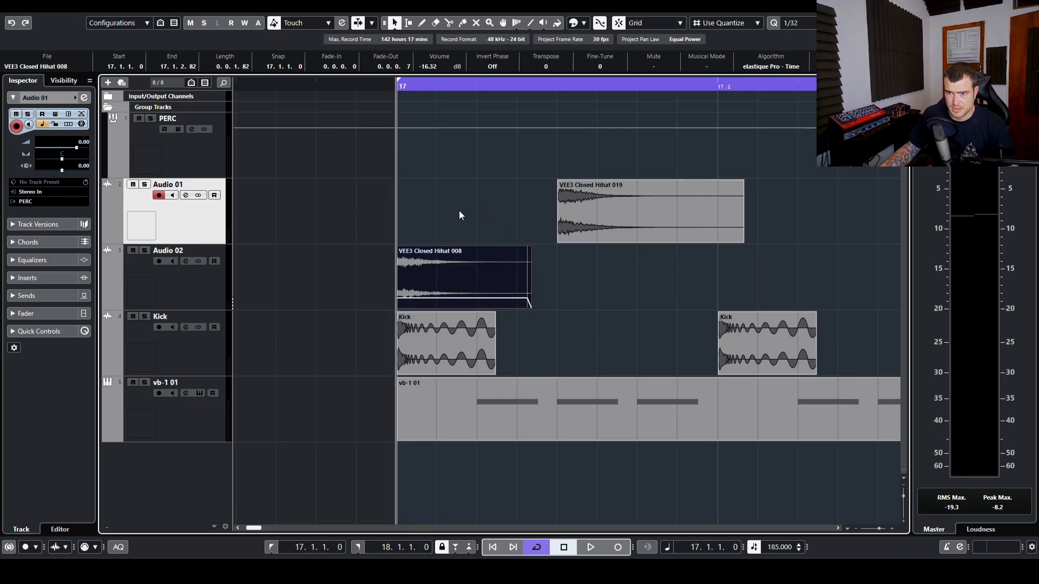
# Extend the end of the closed hi-hat event on Audio 02 to 17. 1. 2. 82, the full length of its sample.
pyautogui.moveTo(527, 307); pyautogui.dragTo(609, 309)
pyautogui.click(513, 219)
pyautogui.moveTo(376, 87); pyautogui.dragTo(378, 66)
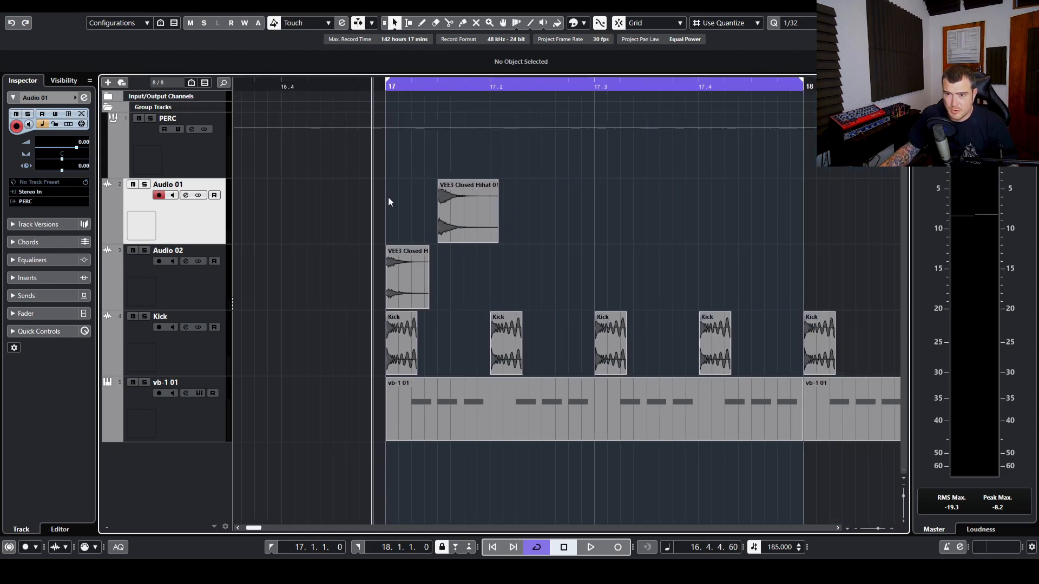
pyautogui.click(404, 254)
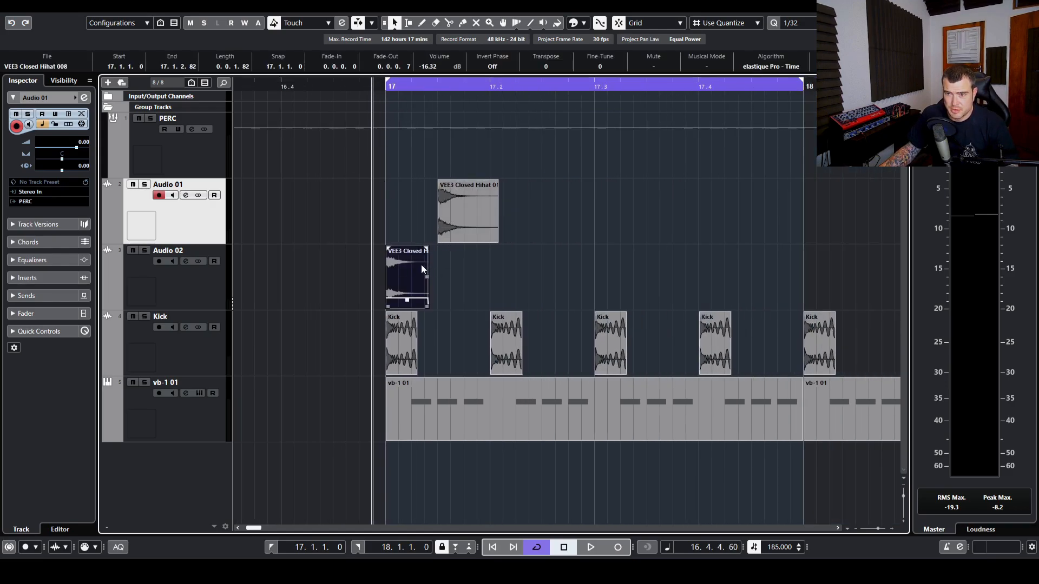
pyautogui.moveTo(378, 82); pyautogui.dragTo(385, 97)
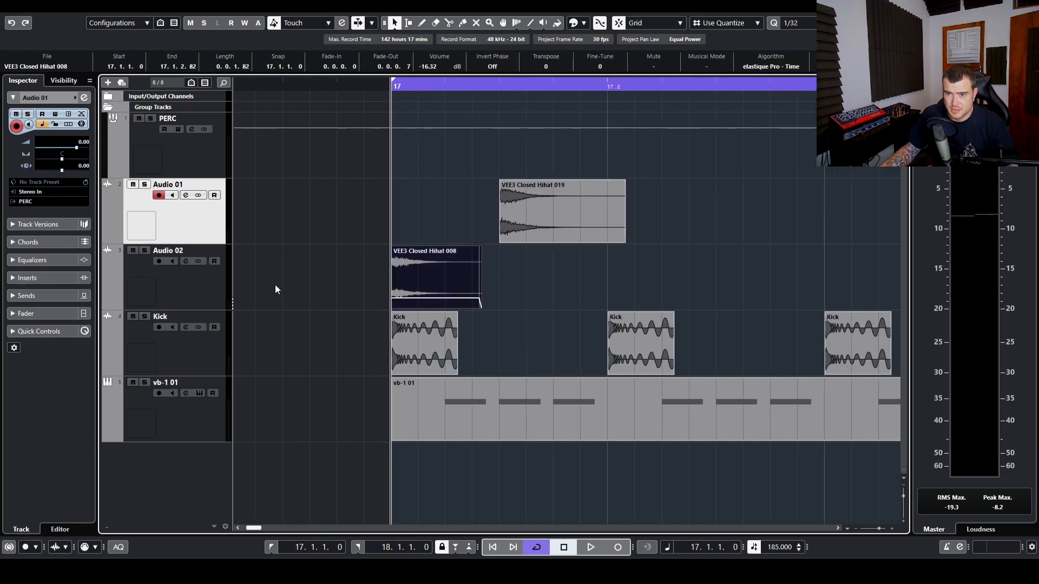
# Solo the Audio 02 track and play back its closed hi-hat event.
pyautogui.click(135, 252)
pyautogui.click(170, 281)
pyautogui.click(145, 252)
pyautogui.press('space')
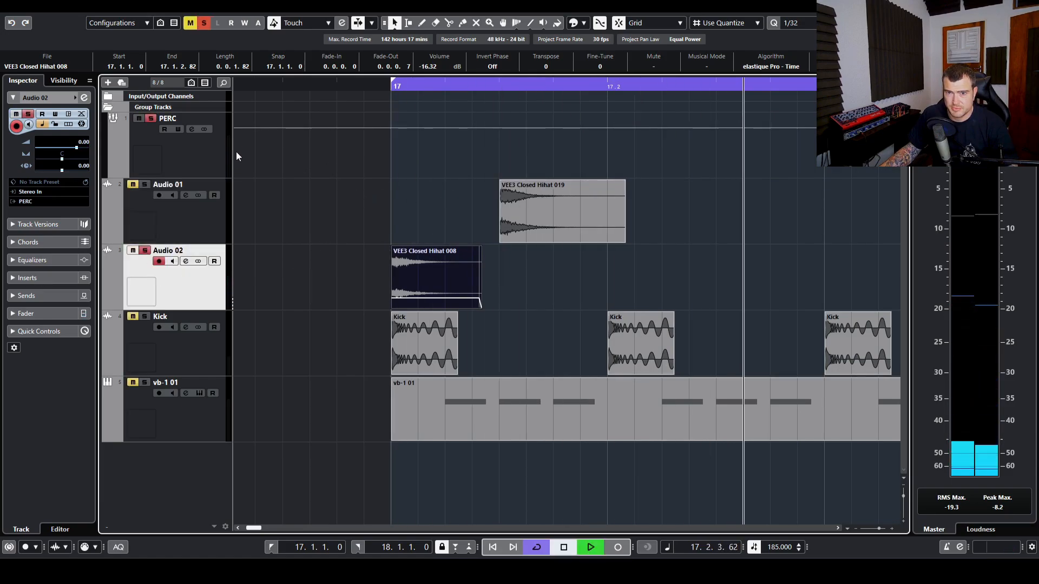
pyautogui.press('space')
pyautogui.moveTo(319, 84); pyautogui.dragTo(347, 77)
pyautogui.press('space')
pyautogui.press('space')
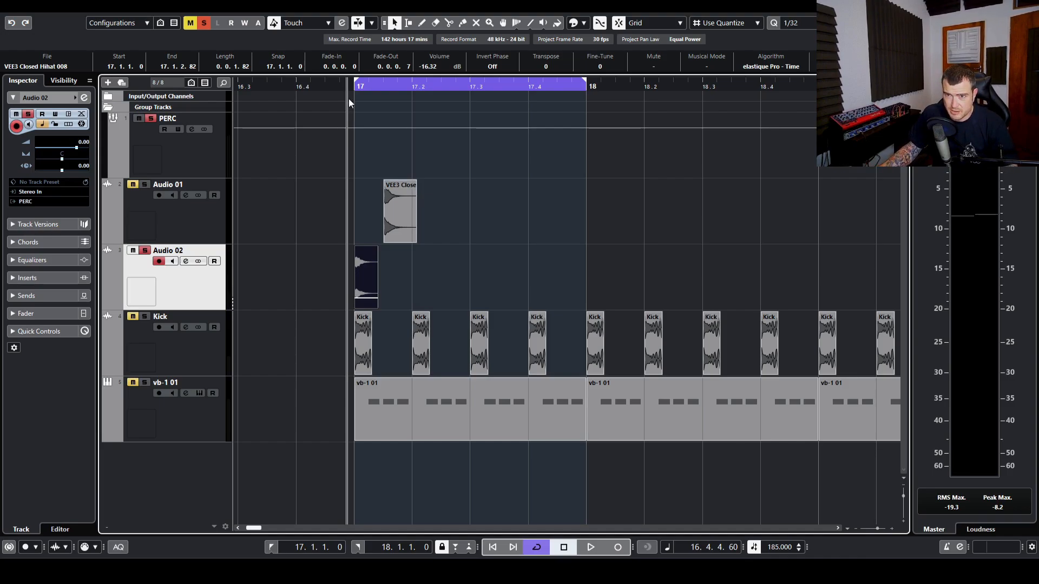
pyautogui.moveTo(350, 86)
pyautogui.mouseDown()
pyautogui.moveTo(349, 96)
pyautogui.moveTo(347, 79)
pyautogui.mouseUp()
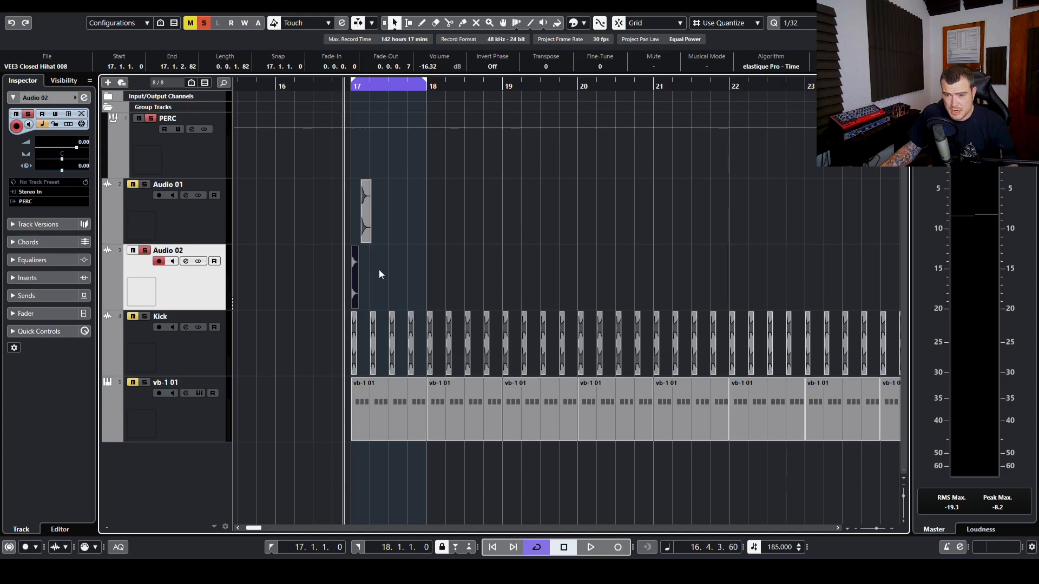
pyautogui.moveTo(343, 87)
pyautogui.mouseDown()
pyautogui.moveTo(345, 102)
pyautogui.moveTo(346, 87)
pyautogui.mouseUp()
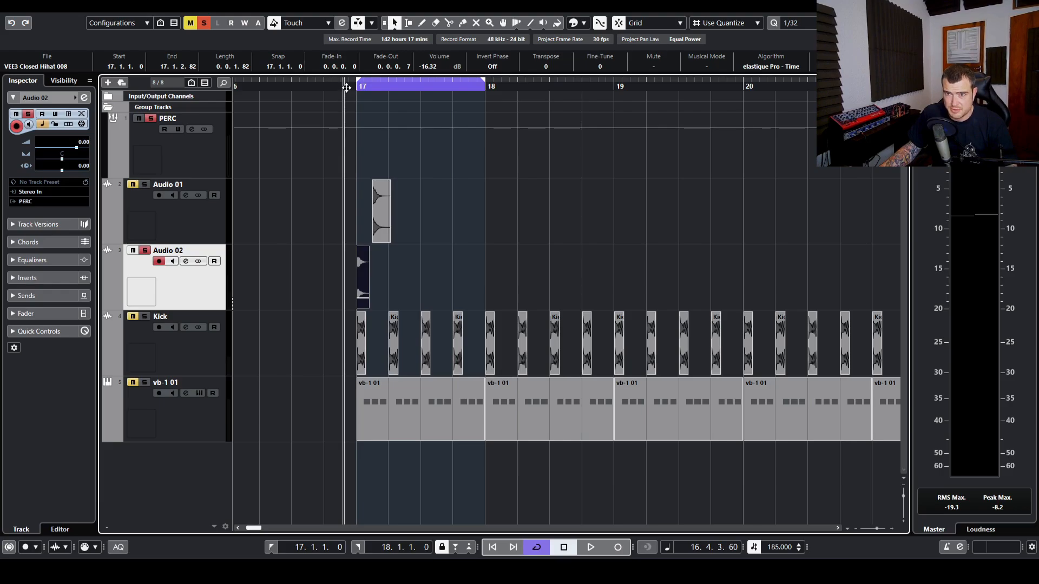
pyautogui.moveTo(346, 95); pyautogui.dragTo(345, 83)
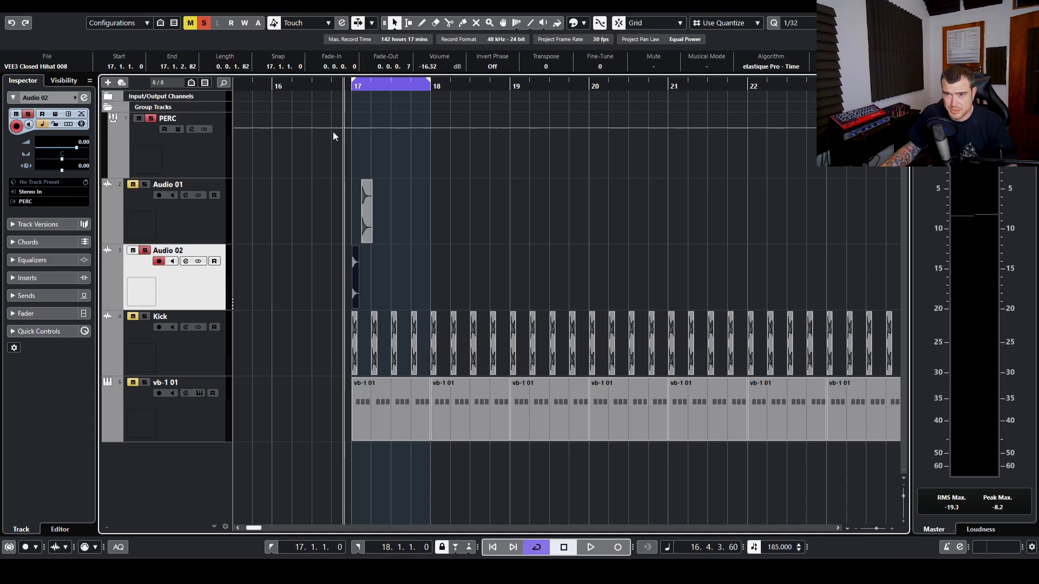
pyautogui.moveTo(333, 84); pyautogui.dragTo(340, 103)
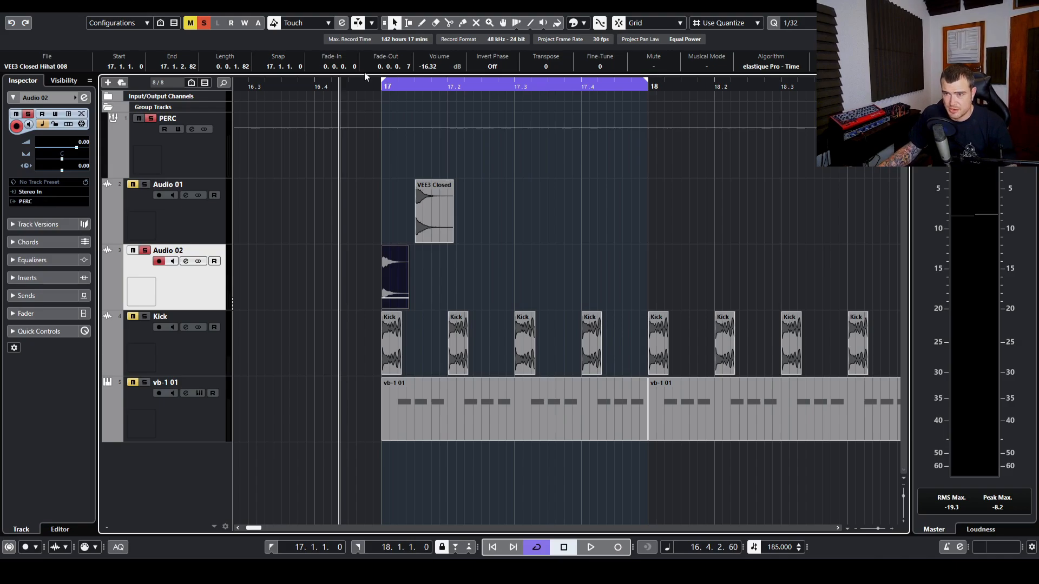
pyautogui.moveTo(386, 85); pyautogui.dragTo(360, 90)
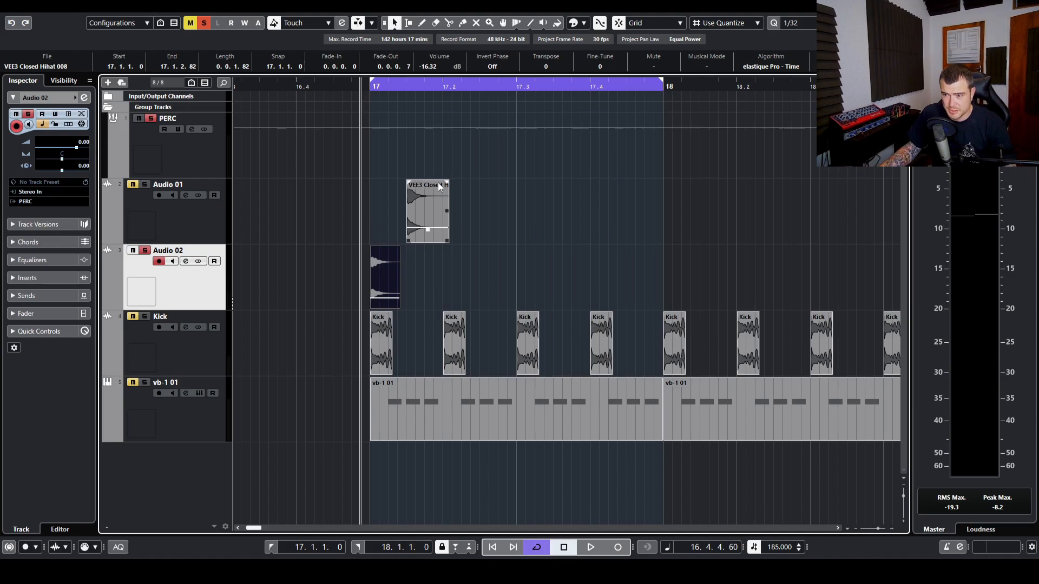
pyautogui.click(465, 220)
pyautogui.click(393, 274)
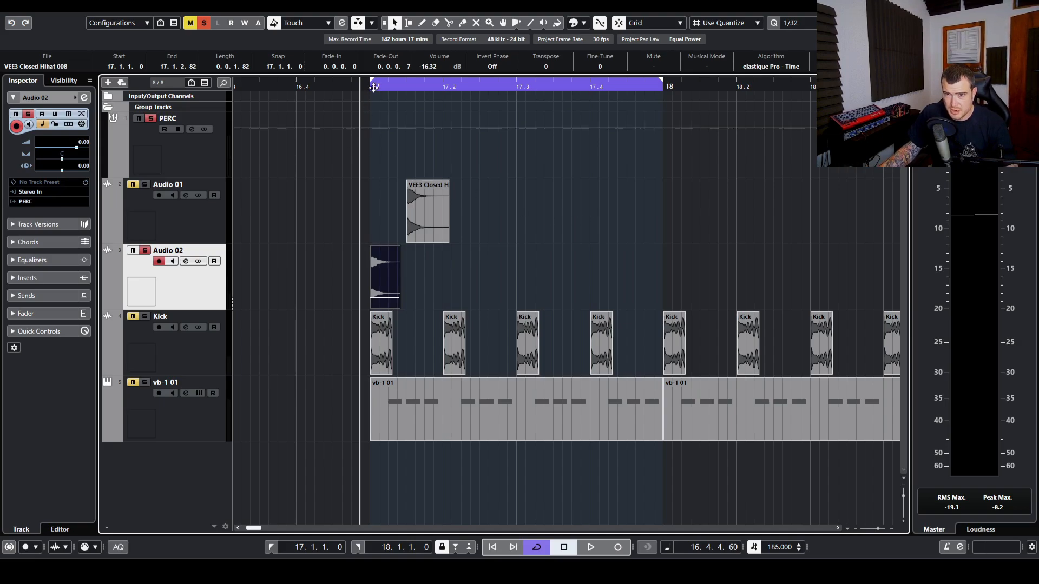
pyautogui.moveTo(374, 88); pyautogui.dragTo(368, 89)
pyautogui.click(576, 244)
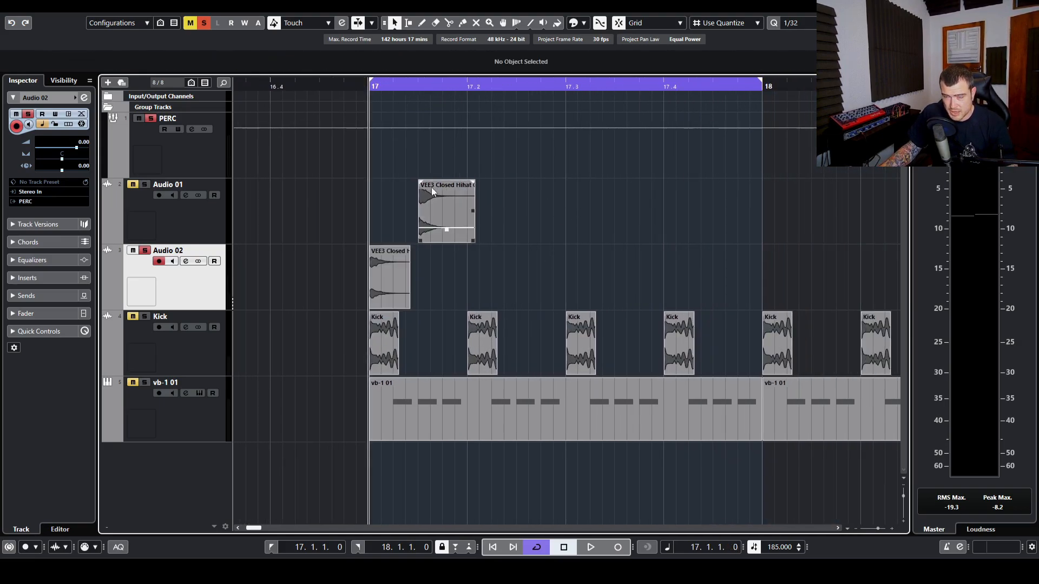
pyautogui.click(459, 201)
pyautogui.click(381, 264)
pyautogui.moveTo(330, 86); pyautogui.dragTo(355, 225)
pyautogui.click(346, 88)
# View the Direct Offline Processing window for the closed hi-hat event on Audio 02, and close it again.
pyautogui.click(100, 12)
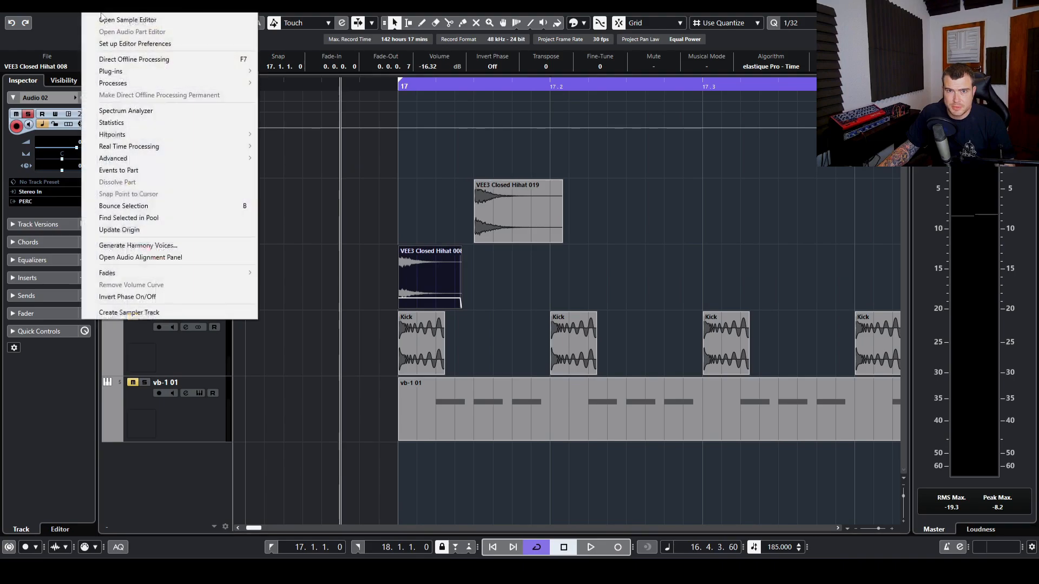
pyautogui.click(389, 173)
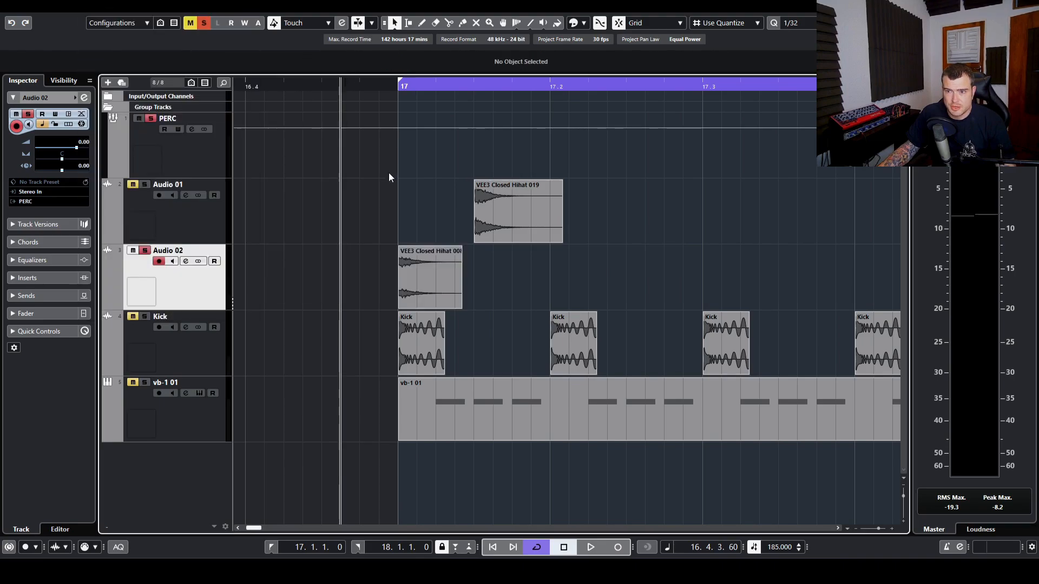
pyautogui.click(411, 265)
pyautogui.press('F7')
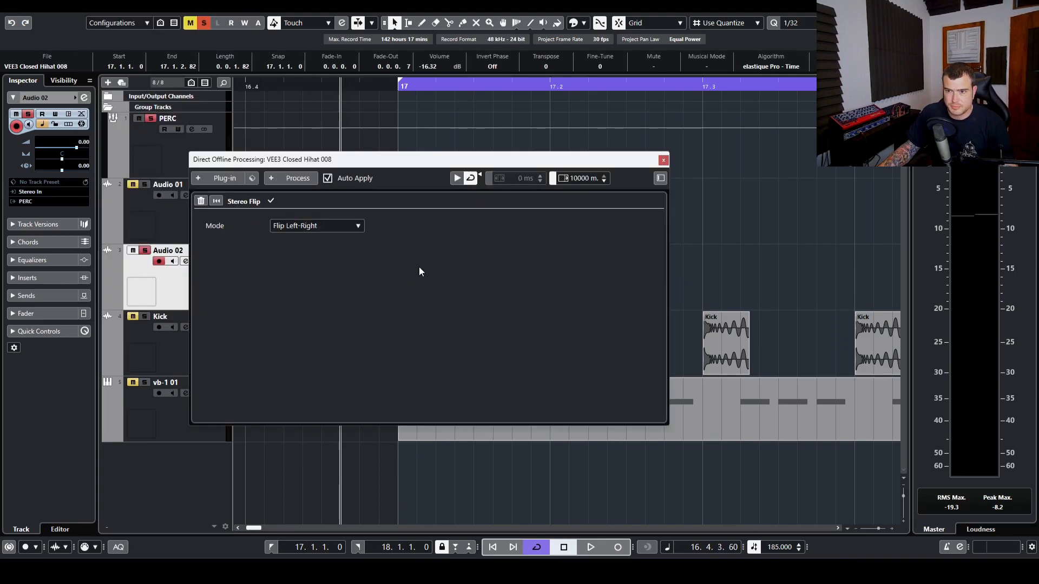
pyautogui.click(664, 160)
# Apply the Stereo Flip process to the closed hi-hat event on Audio 02 with its mode set to Left to Stereo.
pyautogui.click(101, 12)
pyautogui.moveTo(163, 71)
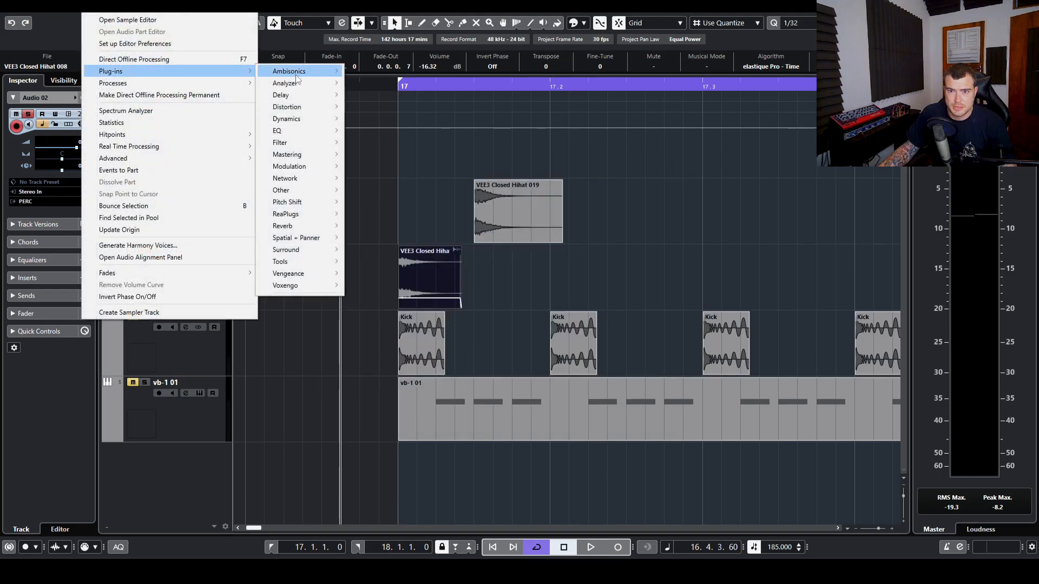
pyautogui.moveTo(189, 84)
pyautogui.click(313, 214)
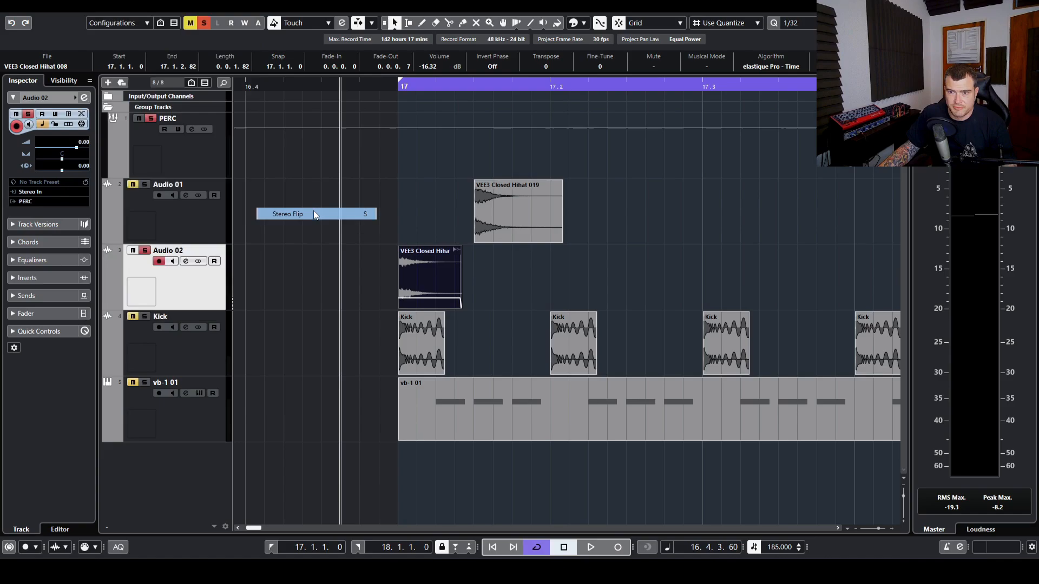
pyautogui.moveTo(413, 157); pyautogui.dragTo(774, 117)
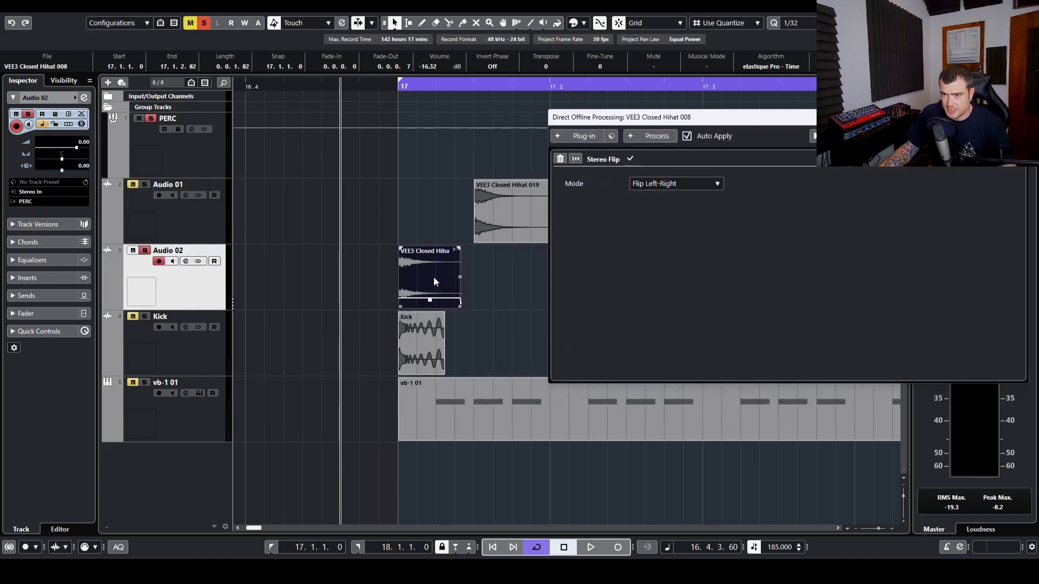
pyautogui.click(676, 184)
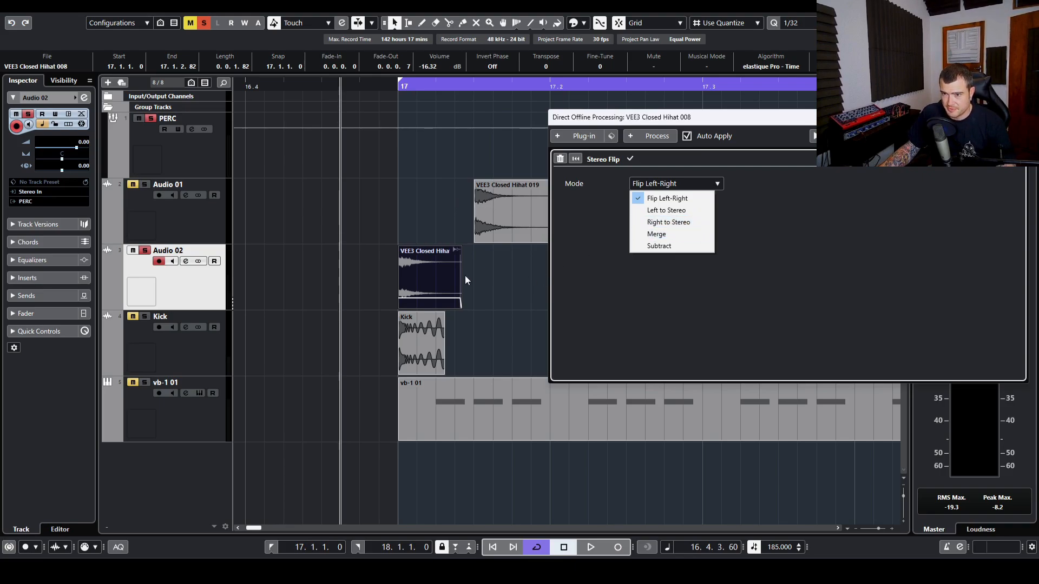
pyautogui.click(673, 211)
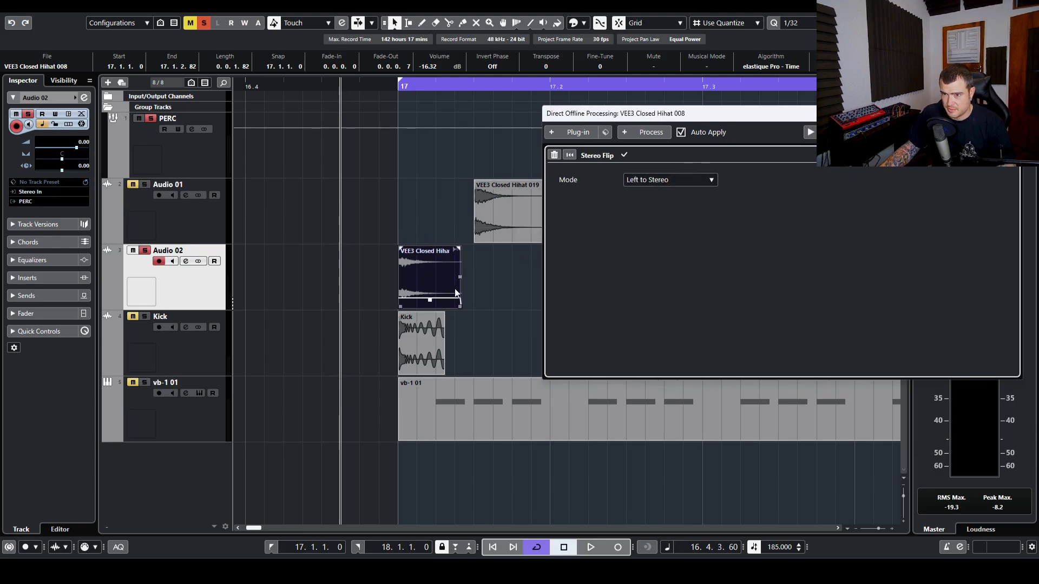
pyautogui.moveTo(750, 115); pyautogui.dragTo(709, 119)
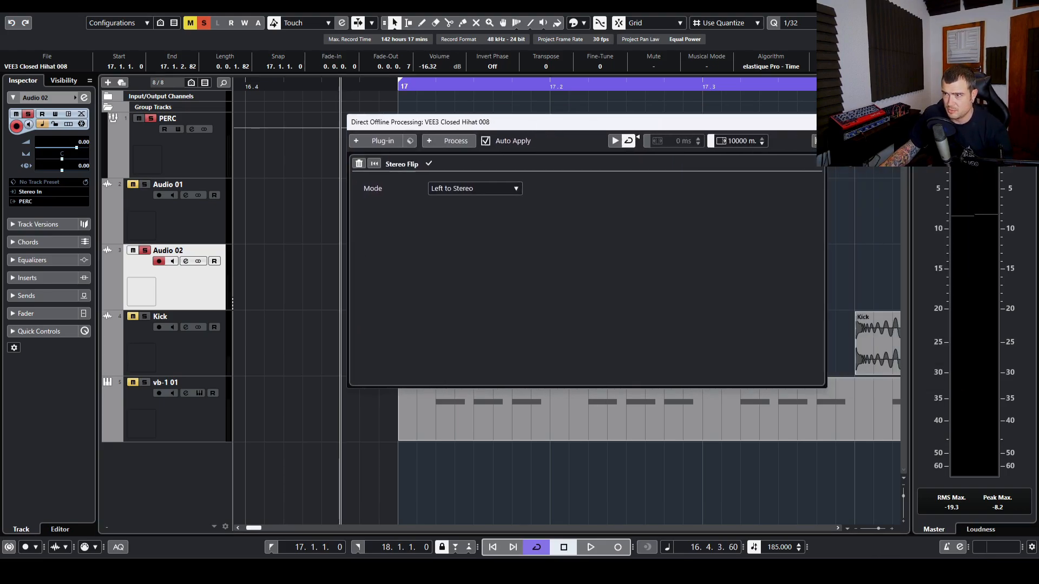
pyautogui.click(732, 227)
pyautogui.click(534, 202)
pyautogui.click(459, 254)
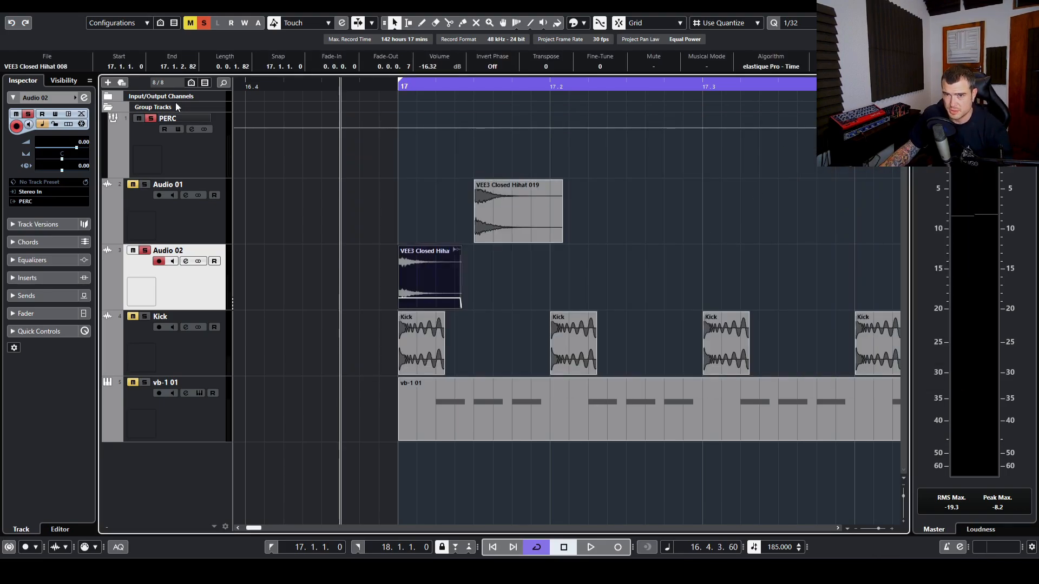
# View the Audio 02 channel settings and review the Stereo Flip entry in the hi-hat event's Direct Offline Processing.
pyautogui.click(84, 97)
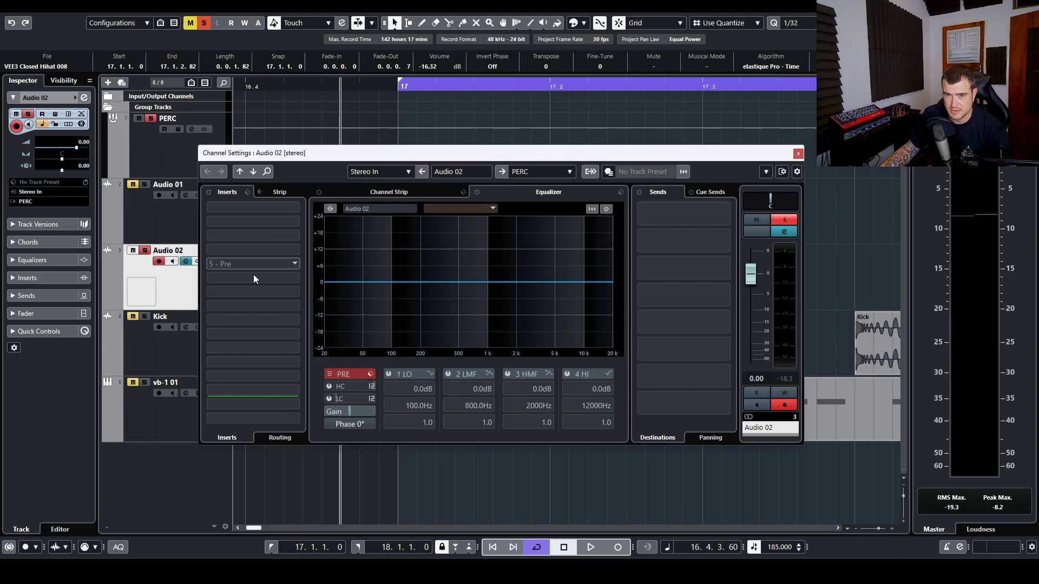
pyautogui.click(798, 154)
pyautogui.moveTo(403, 86); pyautogui.dragTo(382, 95)
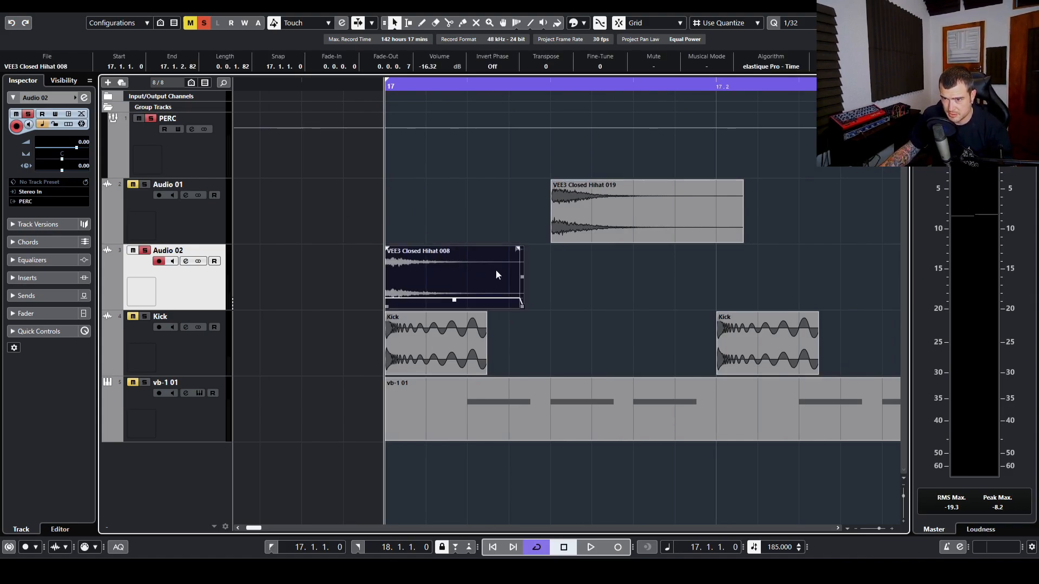
pyautogui.press('F7')
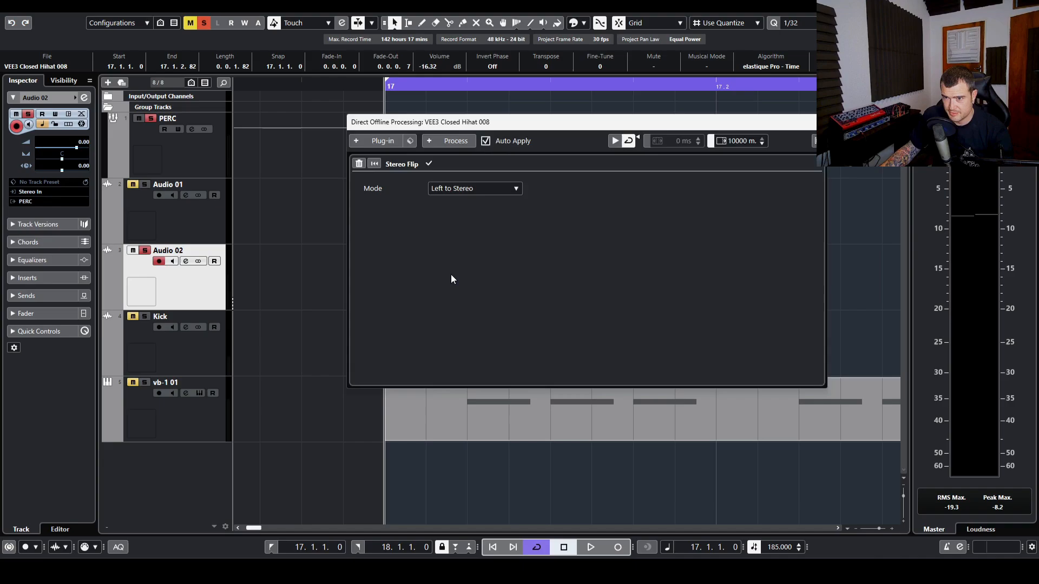
pyautogui.moveTo(499, 124); pyautogui.dragTo(797, 109)
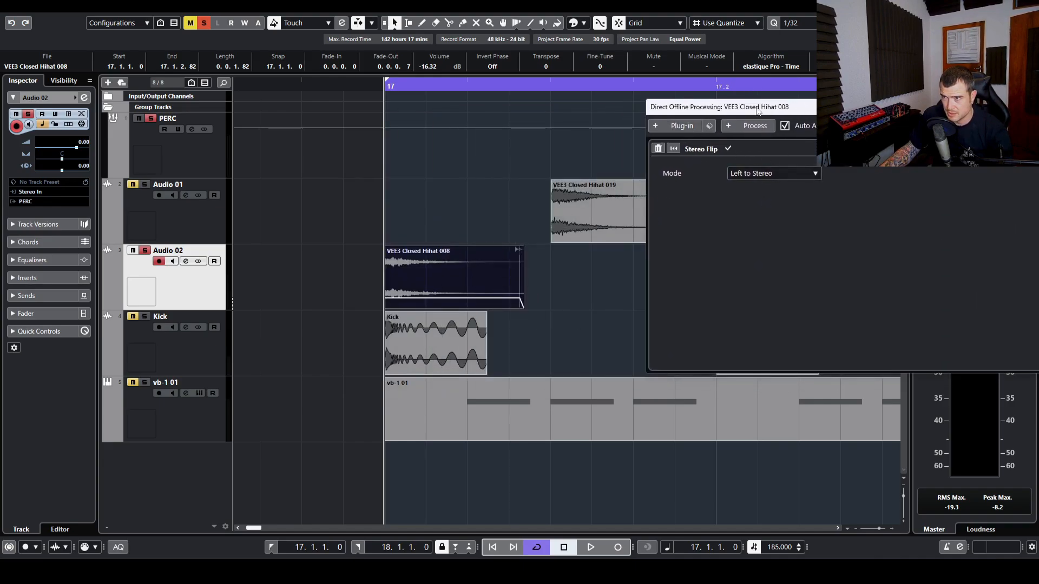
pyautogui.moveTo(758, 108); pyautogui.dragTo(654, 90)
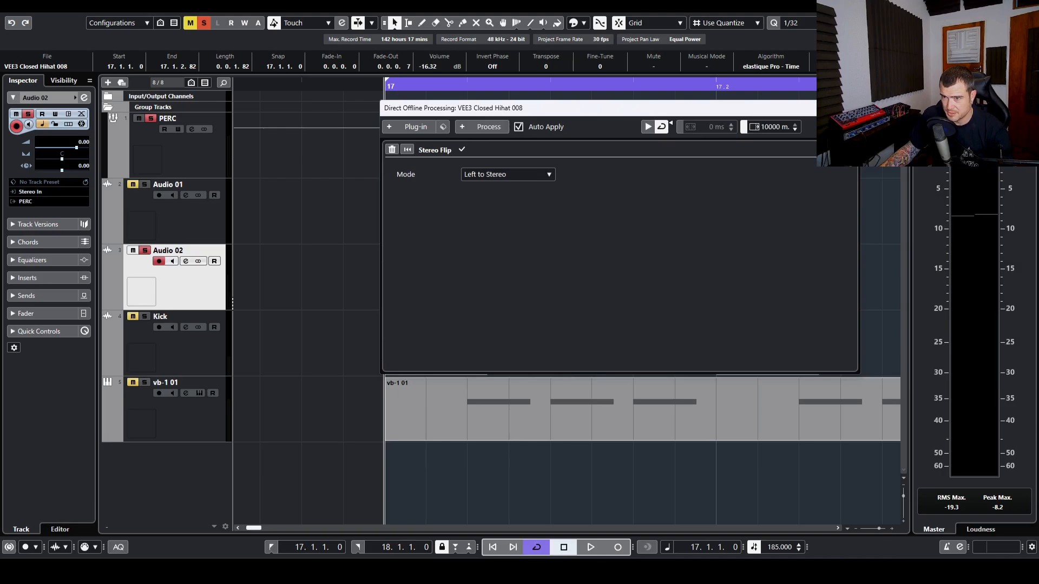
pyautogui.press('F7')
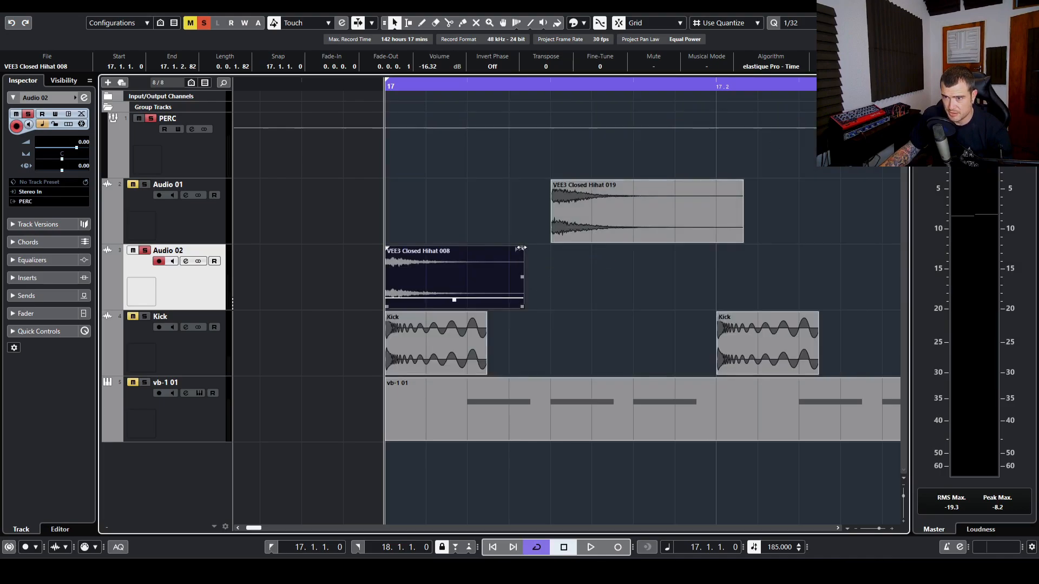
# Set the fade-out of the closed hi-hat event on Audio 02 to 0. 0. 0. 4 and bounce it, replacing the event.
pyautogui.click(485, 210)
pyautogui.click(466, 249)
pyautogui.press('g')
pyautogui.press('g')
pyautogui.press('g')
pyautogui.press('g')
pyautogui.press('g')
pyautogui.press('g')
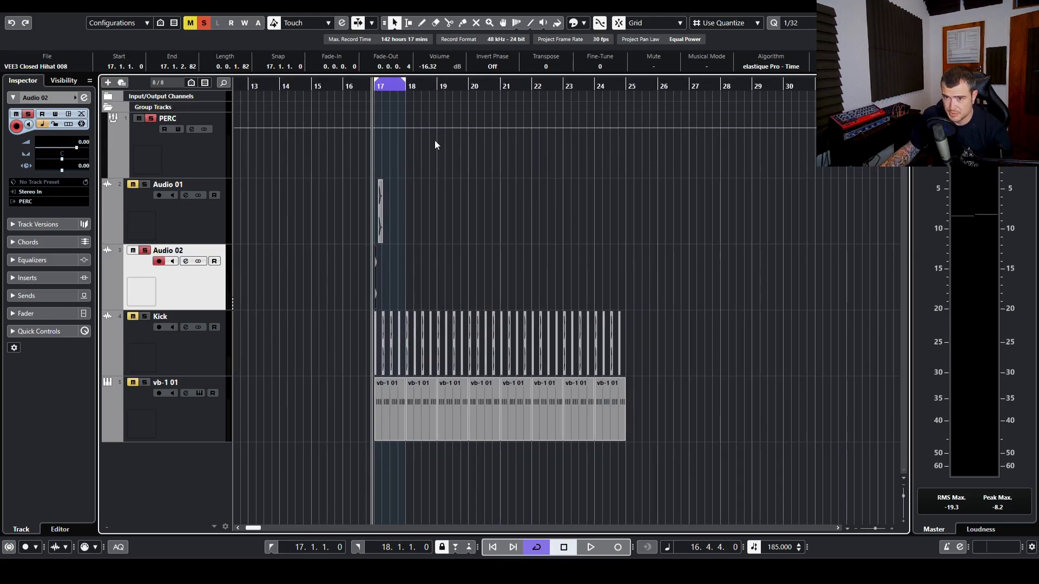
pyautogui.moveTo(372, 88); pyautogui.dragTo(394, 102)
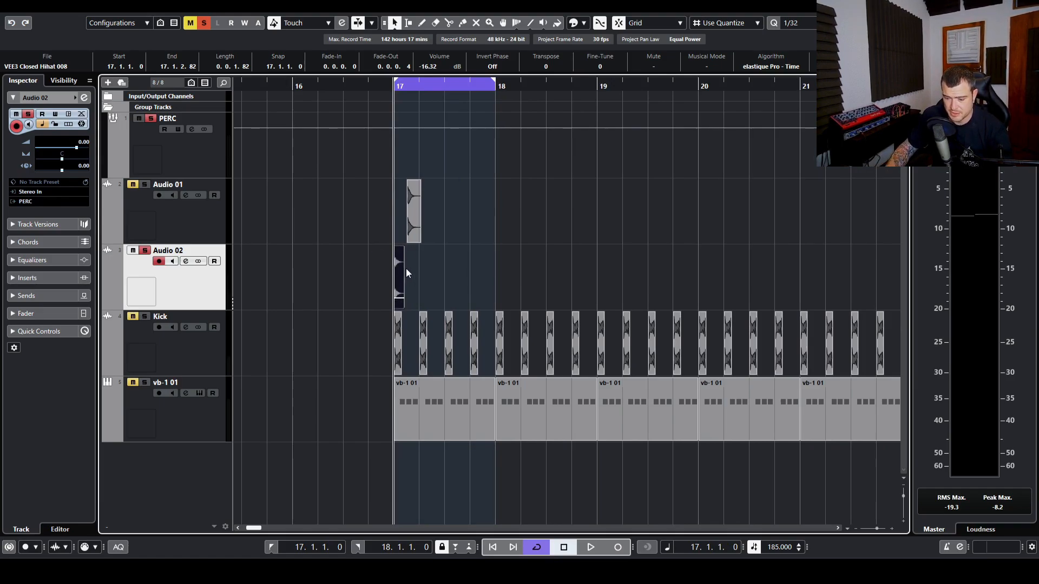
pyautogui.hotkey('ctrl', 'b')
pyautogui.click(498, 303)
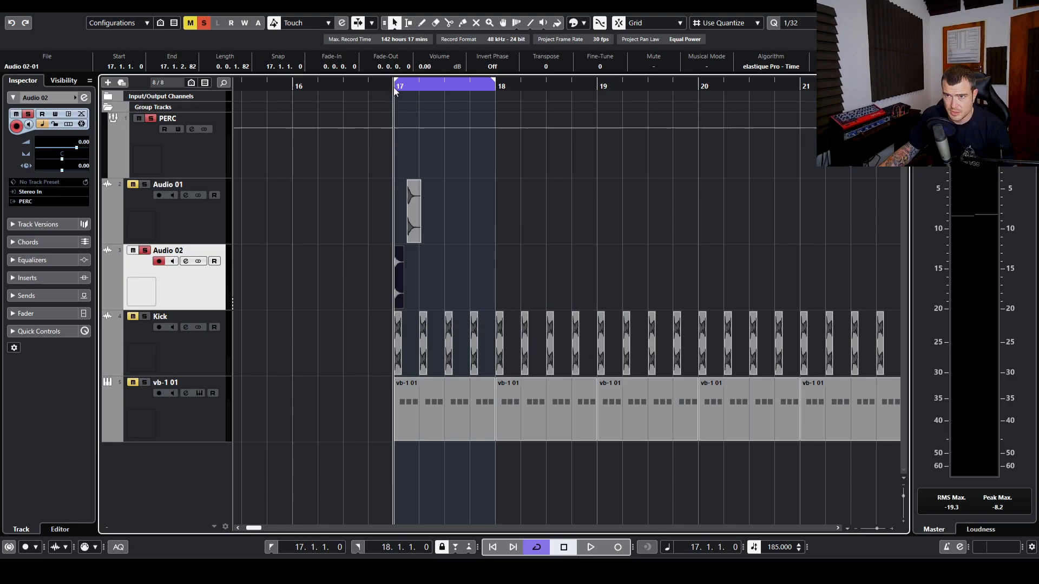
# Apply the Stereo Flip process to the closed hi-hat event on Audio 01 with its mode set to Left to Stereo.
pyautogui.moveTo(394, 87); pyautogui.dragTo(494, 279)
pyautogui.click(626, 225)
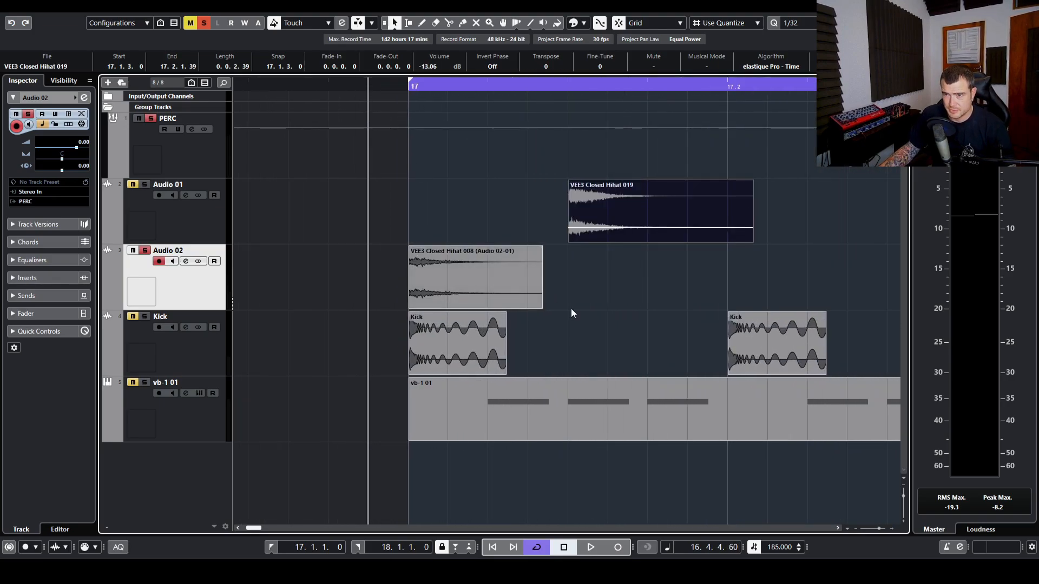
pyautogui.moveTo(539, 308)
pyautogui.mouseDown()
pyautogui.moveTo(417, 310)
pyautogui.moveTo(543, 308)
pyautogui.mouseUp()
pyautogui.click(657, 240)
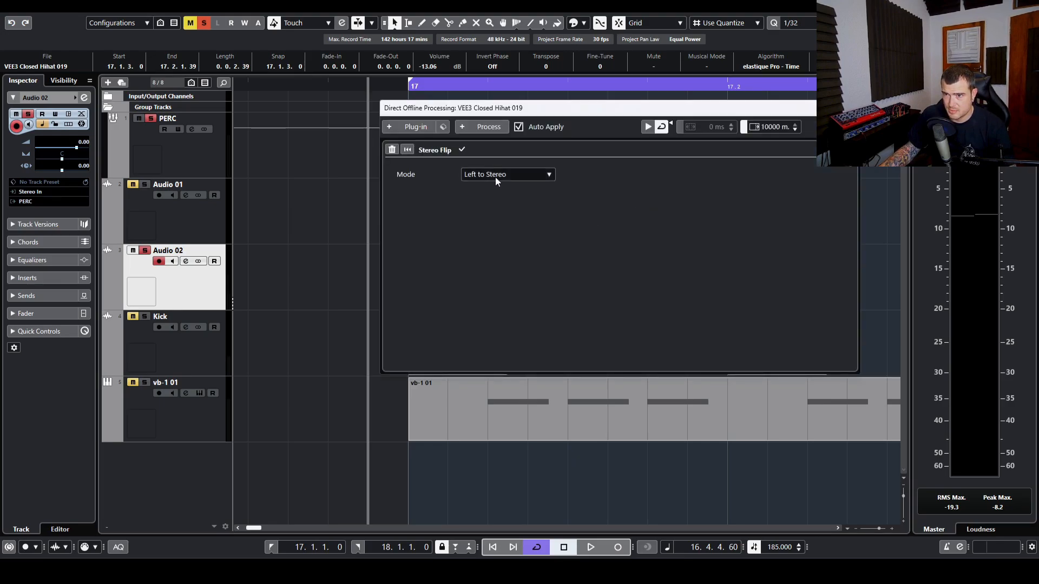
pyautogui.moveTo(813, 110); pyautogui.dragTo(798, 270)
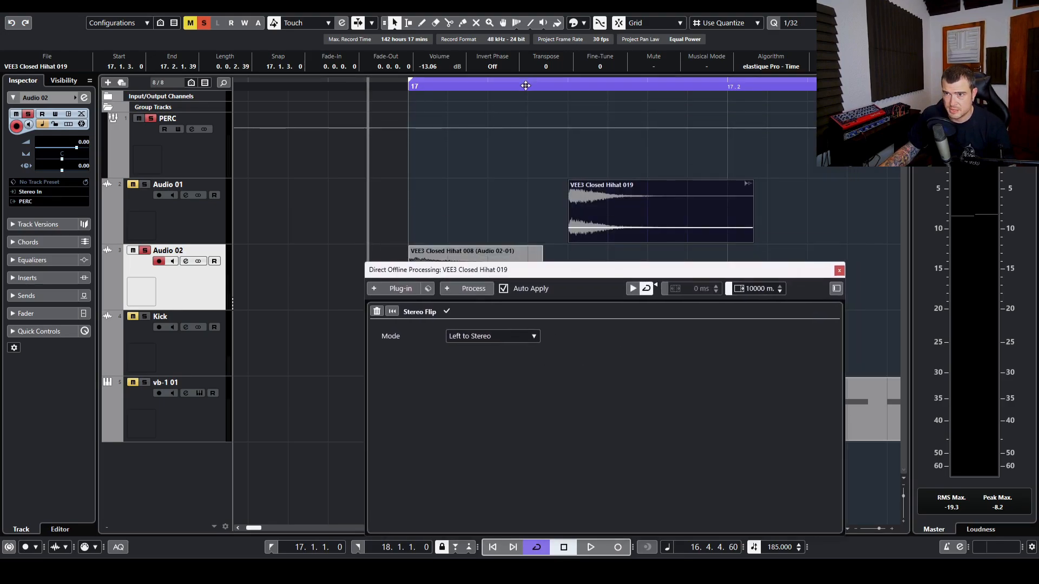
# Close the Direct Offline Processing window and bounce the Audio 01 closed hi-hat, replacing the event.
pyautogui.moveTo(528, 82); pyautogui.dragTo(525, 68)
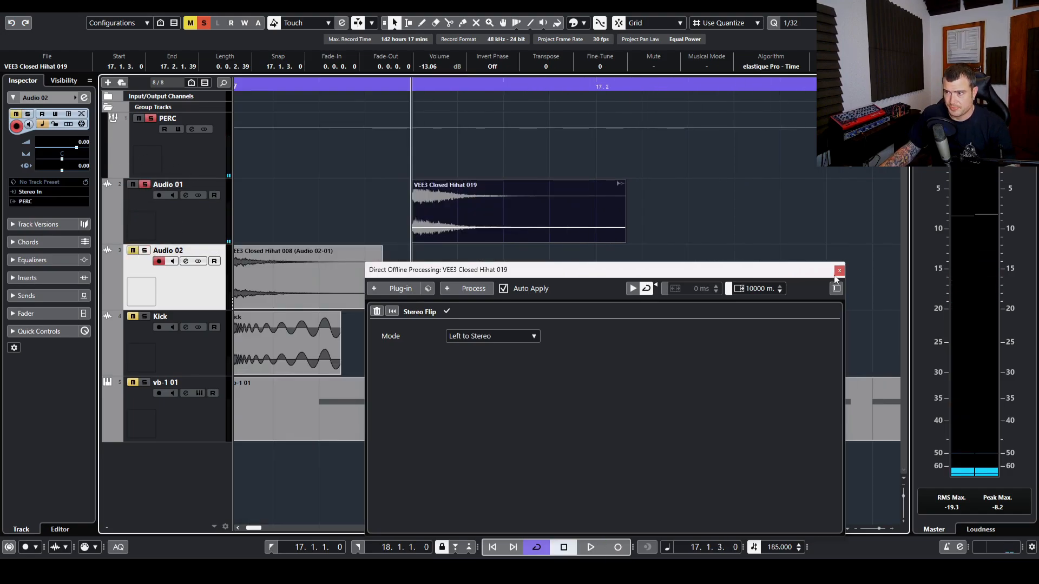
pyautogui.click(839, 271)
pyautogui.press('Return')
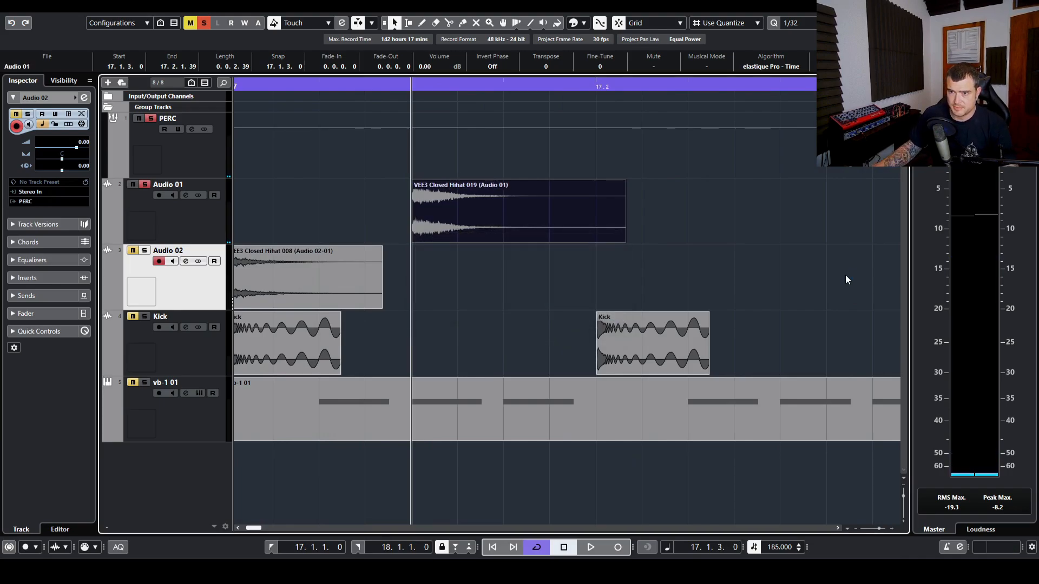
# Shorten the bounced hi-hat on Audio 02 to a length of 0. 0. 0.119 and give it a 0. 0. 0. 4 fade-out.
pyautogui.click(454, 89)
pyautogui.moveTo(454, 89); pyautogui.dragTo(394, 81)
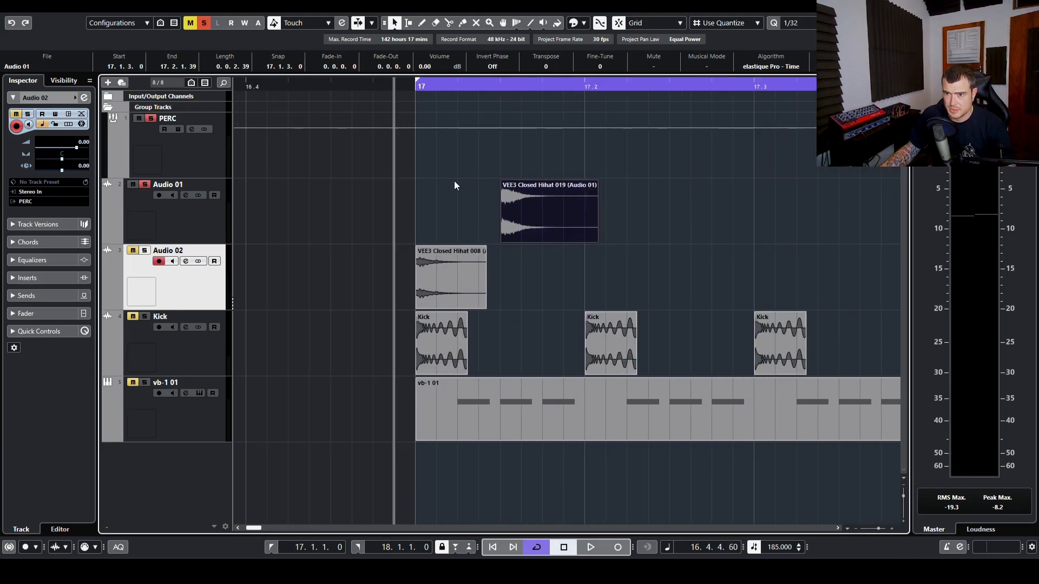
pyautogui.click(455, 187)
pyautogui.click(473, 296)
pyautogui.moveTo(483, 309); pyautogui.dragTo(457, 308)
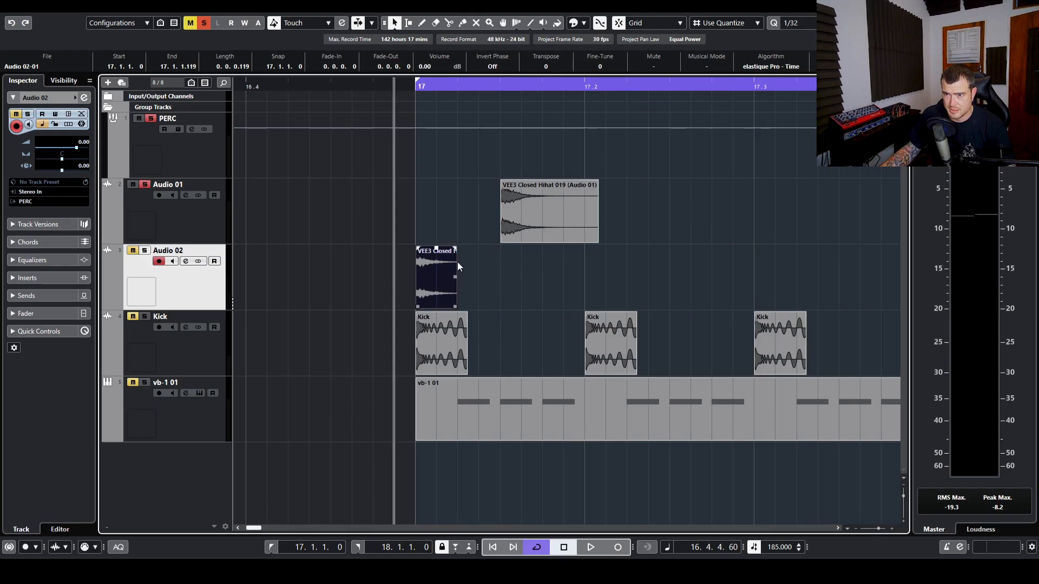
pyautogui.moveTo(455, 248); pyautogui.dragTo(554, 279)
# Copy the Audio 02 hi-hat onto all four sixteenths of bar 17's first beat, and trim the Audio 01 hi-hat to end at 17. 1. 4.119.
pyautogui.click(524, 216)
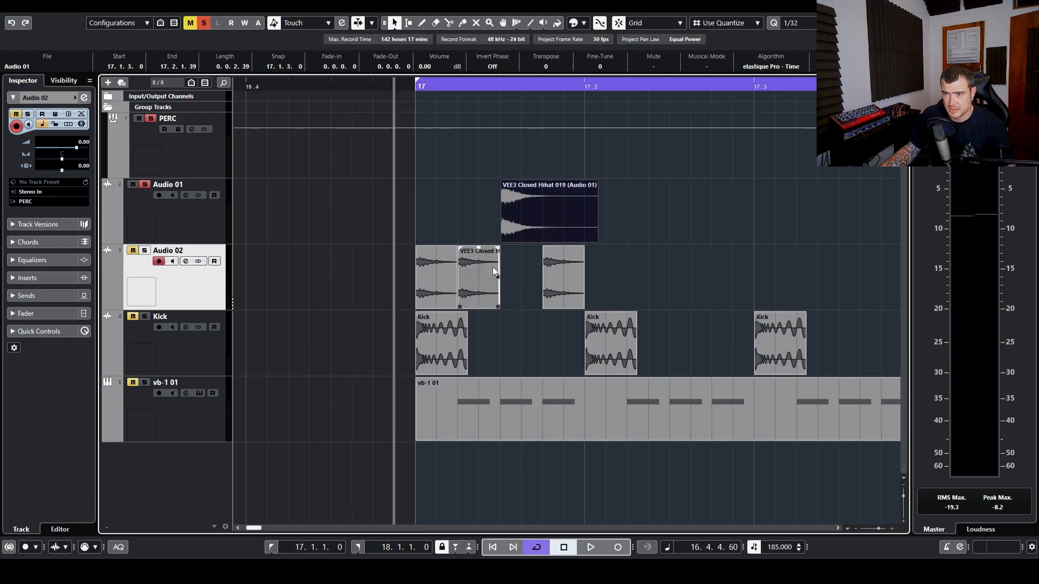
pyautogui.moveTo(493, 267); pyautogui.dragTo(531, 274)
pyautogui.moveTo(497, 85); pyautogui.dragTo(493, 63)
pyautogui.click(449, 141)
pyautogui.moveTo(628, 241); pyautogui.dragTo(619, 242)
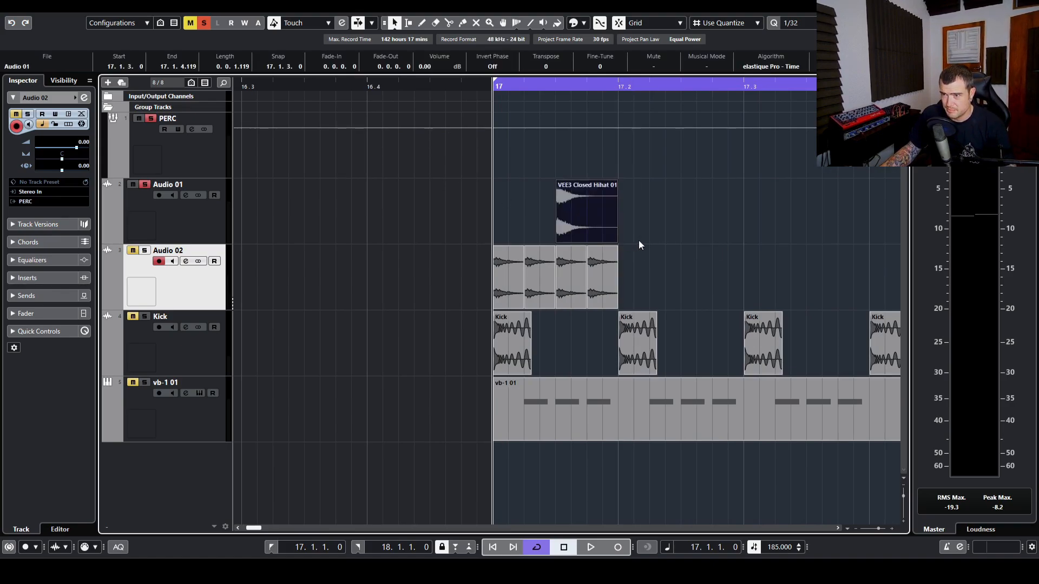
pyautogui.click(640, 243)
pyautogui.moveTo(539, 96)
pyautogui.mouseDown()
pyautogui.moveTo(553, 98)
pyautogui.moveTo(533, 91)
pyautogui.moveTo(540, 103)
pyautogui.mouseUp()
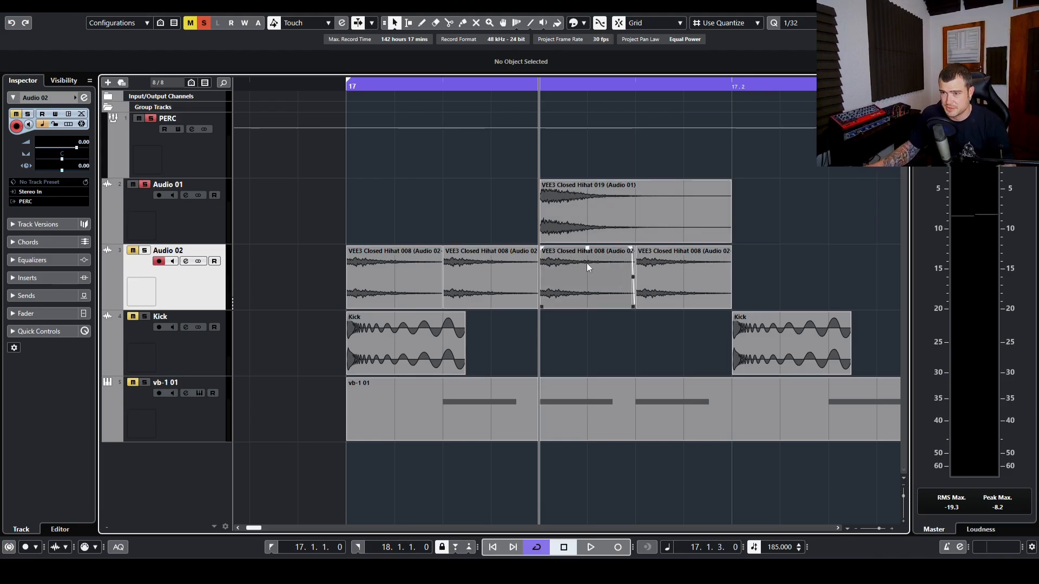
pyautogui.click(558, 271)
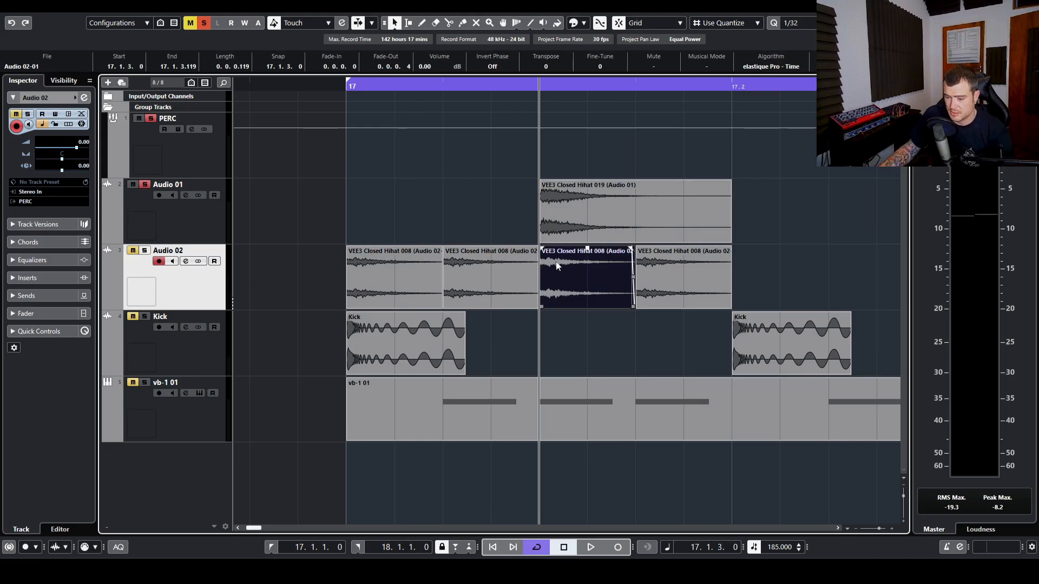
pyautogui.press('Delete')
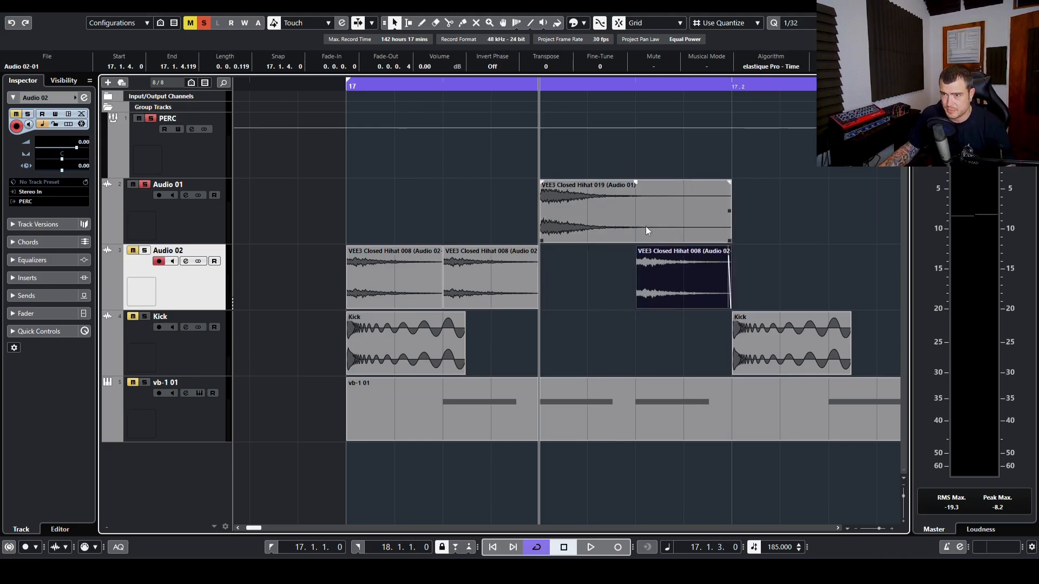
pyautogui.hotkey('ctrl', 'z')
# Delete the Audio 02 hi-hat at 17. 1. 3. 0, directly below the start of the Audio 01 hi-hat.
pyautogui.moveTo(544, 84); pyautogui.dragTo(547, 162)
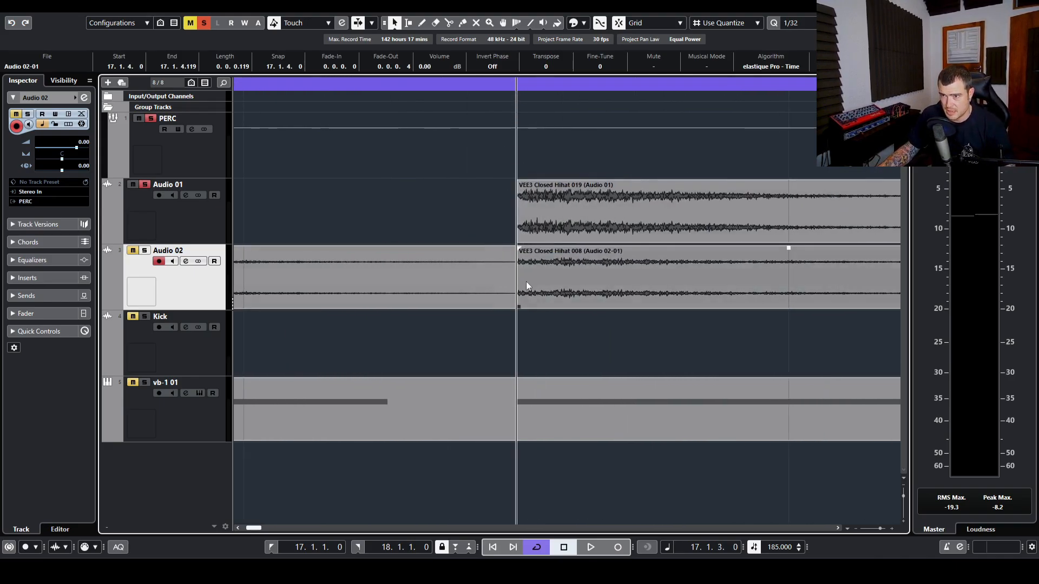
pyautogui.moveTo(531, 86); pyautogui.dragTo(531, 78)
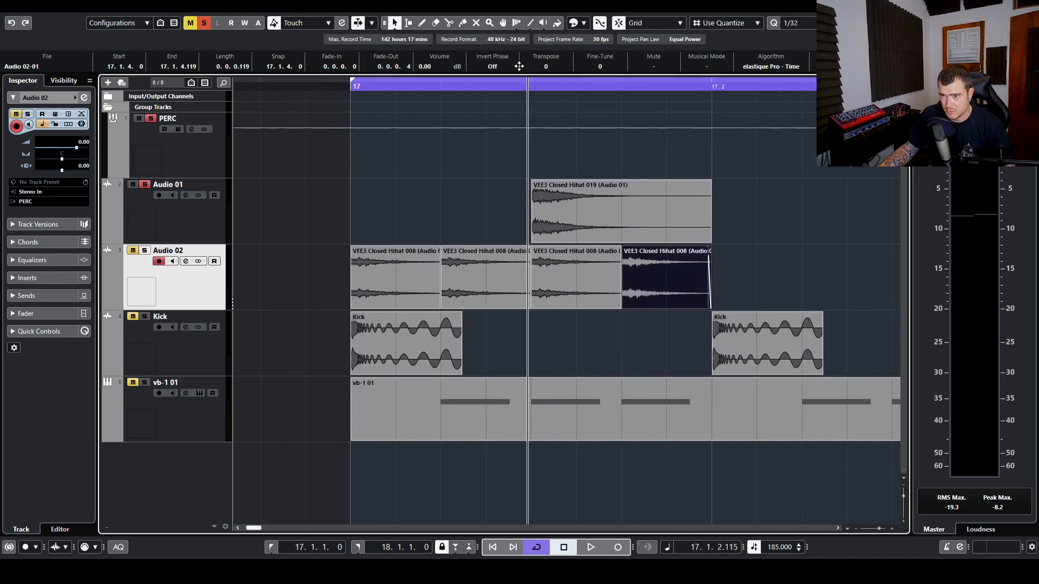
pyautogui.click(557, 266)
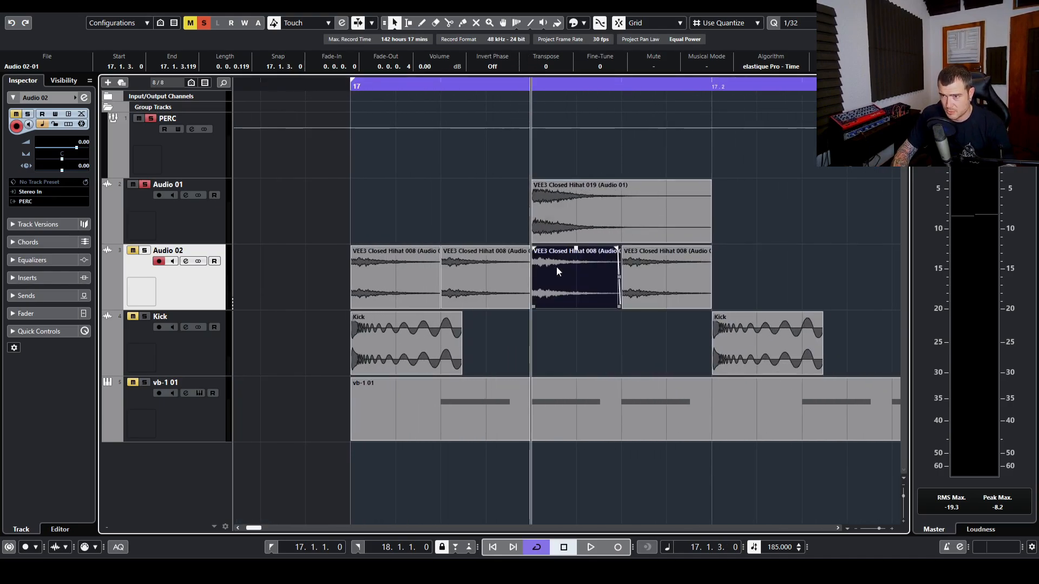
pyautogui.press('Delete')
# Shorten the three remaining Audio 02 hi-hats together to a length of 0. 0. 0.62, using the 1/32 grid.
pyautogui.moveTo(749, 287); pyautogui.dragTo(438, 303)
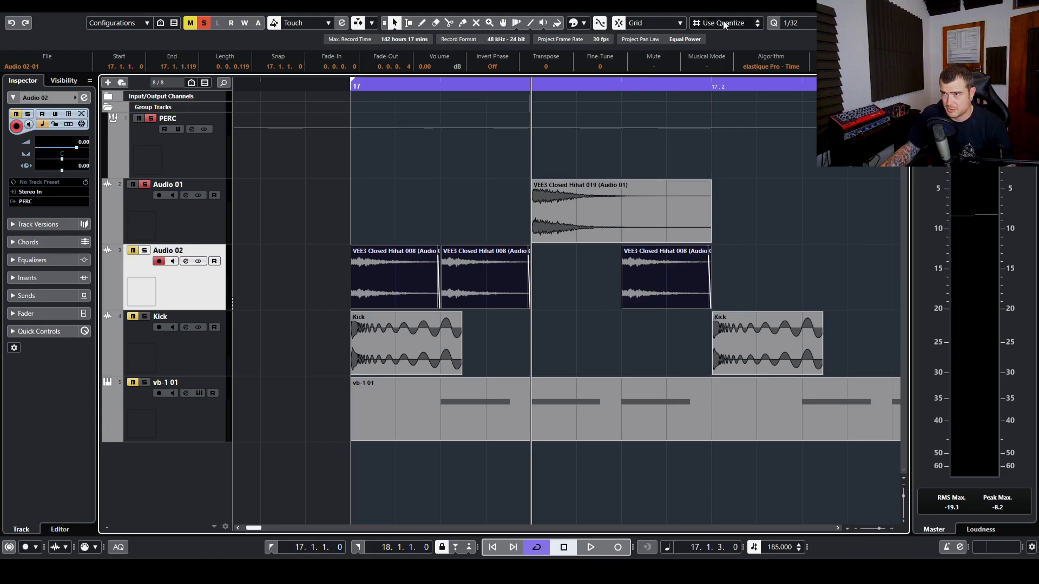
pyautogui.click(811, 25)
pyautogui.click(800, 97)
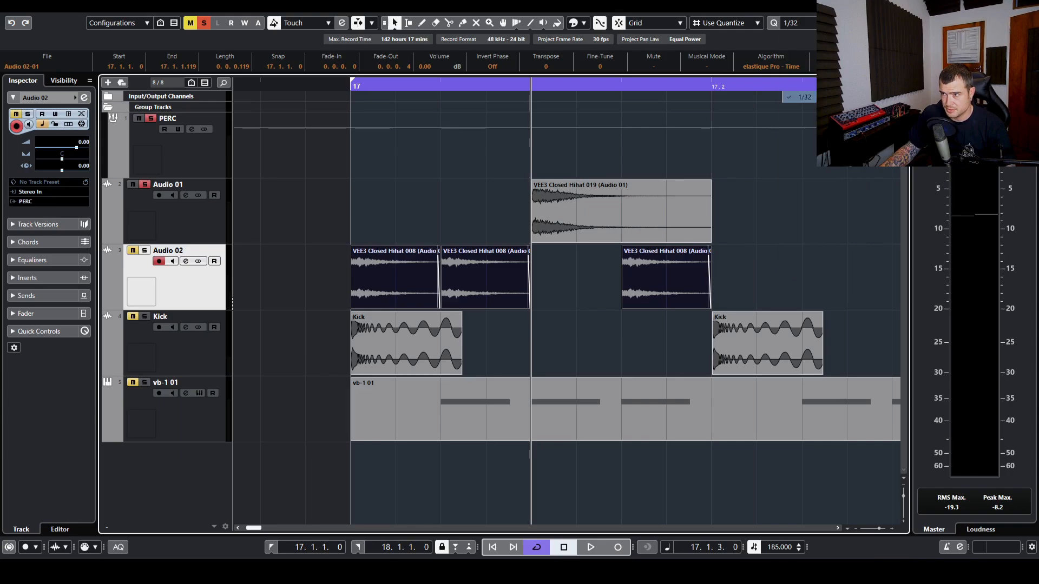
pyautogui.moveTo(711, 309)
pyautogui.mouseDown()
pyautogui.moveTo(669, 306)
pyautogui.moveTo(704, 302)
pyautogui.mouseUp()
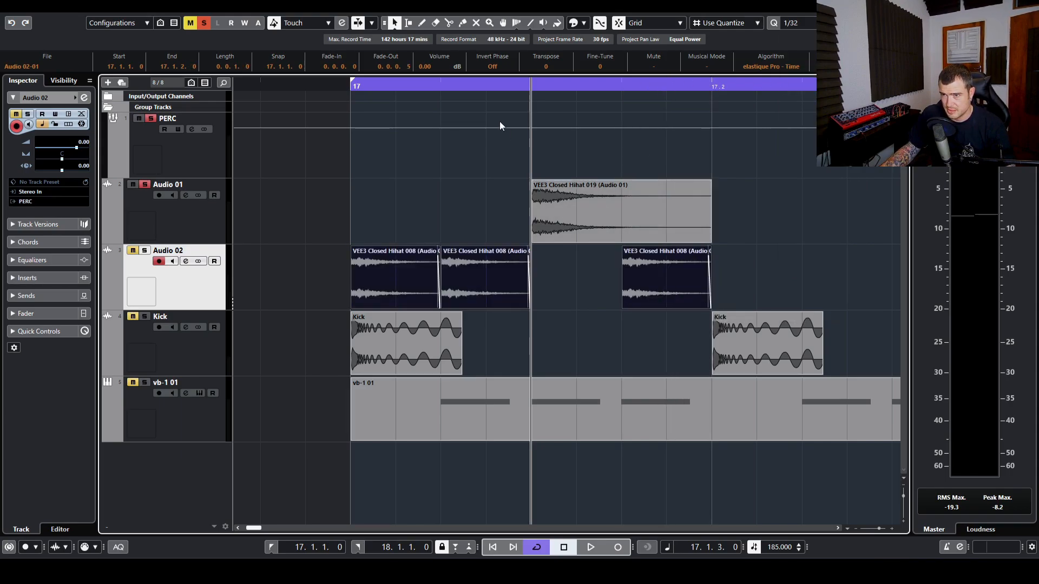
pyautogui.moveTo(486, 83); pyautogui.dragTo(488, 33)
pyautogui.moveTo(475, 78); pyautogui.dragTo(361, 134)
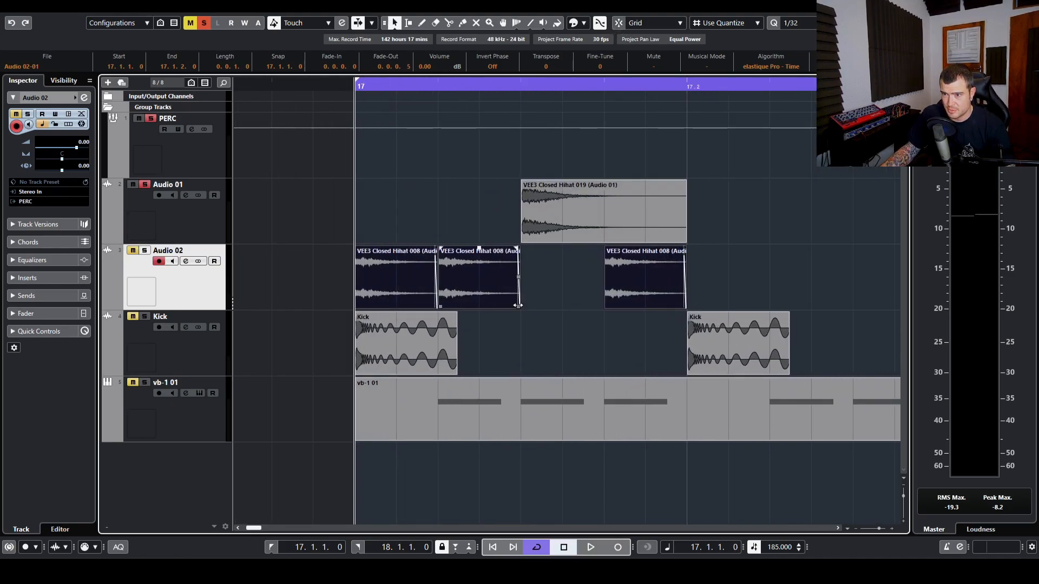
pyautogui.moveTo(518, 305); pyautogui.dragTo(468, 276)
pyautogui.click(515, 279)
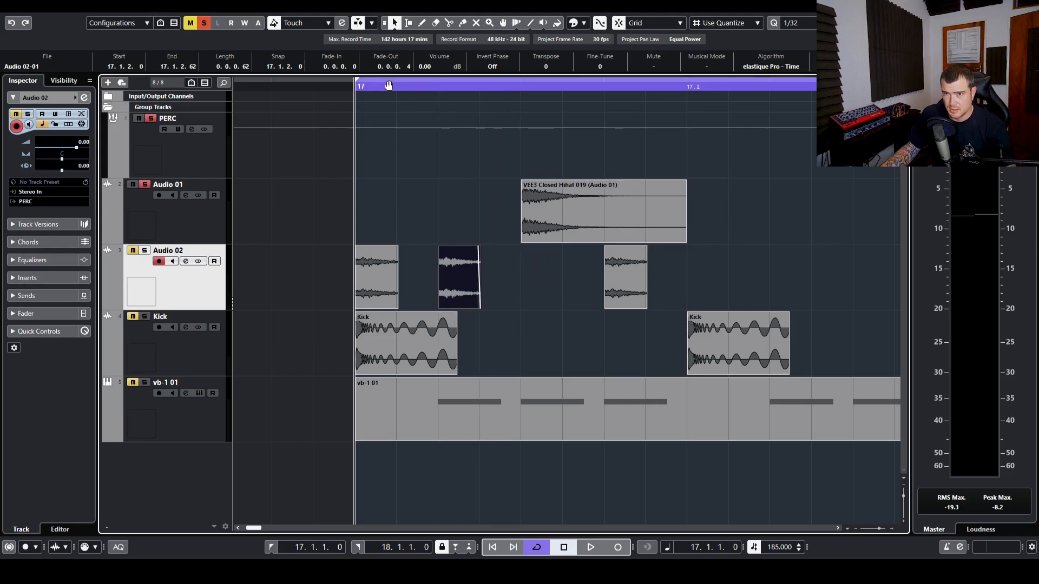
# Clear all track mutes and solos and play the loop from bar 17.
pyautogui.press('g')
pyautogui.press('g')
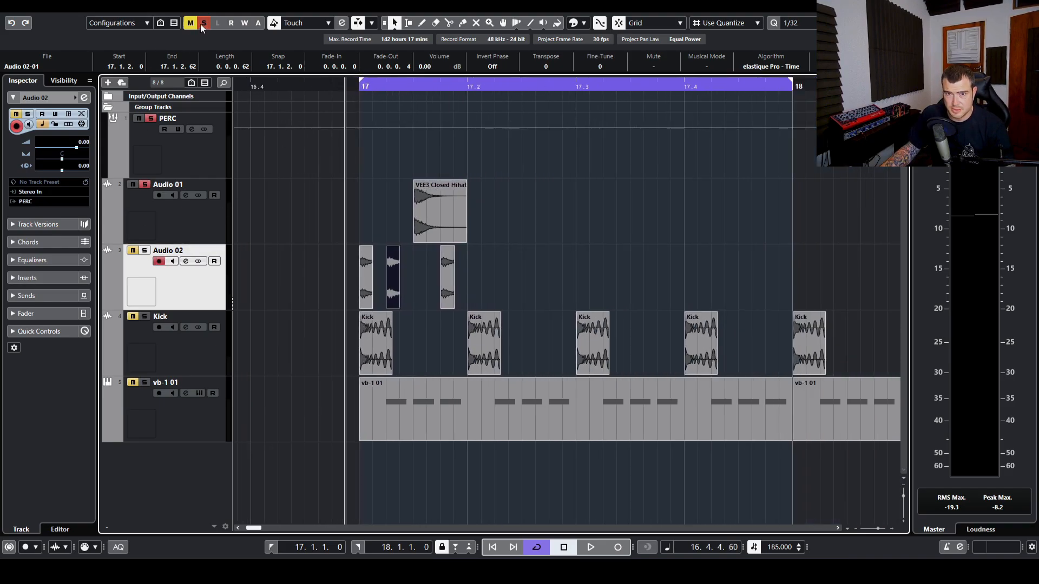
pyautogui.click(356, 88)
pyautogui.press('space')
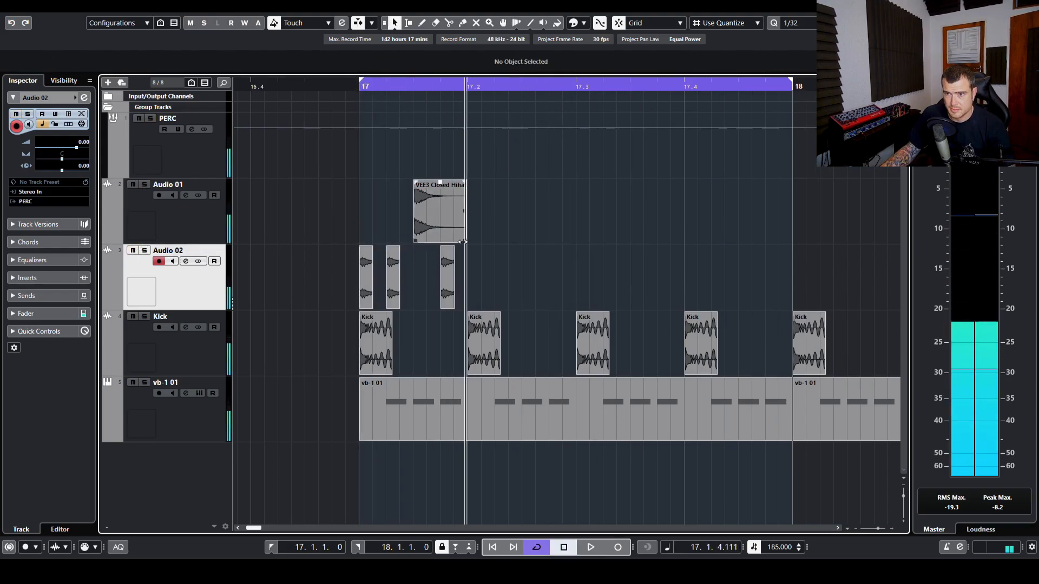
# Shorten the Audio 01 closed hi-hat to a length of 0. 0. 0.116 and give it a 0. 0. 0. 7 fade-out.
pyautogui.moveTo(466, 241); pyautogui.dragTo(439, 242)
pyautogui.moveTo(440, 183); pyautogui.dragTo(437, 184)
pyautogui.click(411, 86)
pyautogui.moveTo(411, 87); pyautogui.dragTo(411, 109)
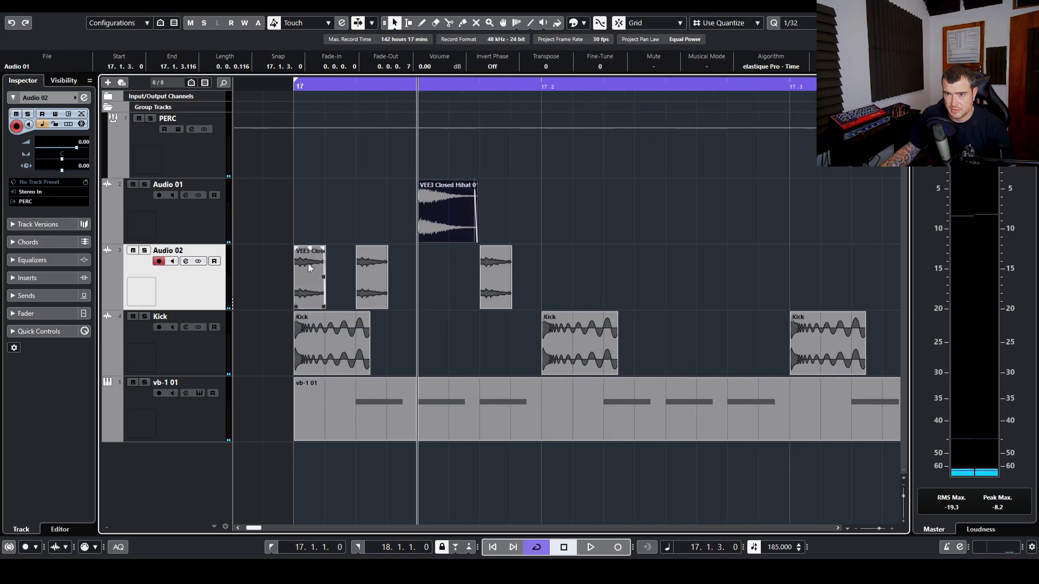
# Duplicate the first beat's hi-hat pattern on Audio 01 and Audio 02 across all four beats of bar 17, and play the loop.
pyautogui.moveTo(533, 281); pyautogui.dragTo(546, 262)
pyautogui.press('space')
pyautogui.moveTo(410, 87); pyautogui.dragTo(401, 74)
pyautogui.moveTo(539, 272); pyautogui.dragTo(363, 218)
pyautogui.keyDown('alt'); pyautogui.moveTo(371, 268); pyautogui.dragTo(518, 266); pyautogui.keyUp('alt')
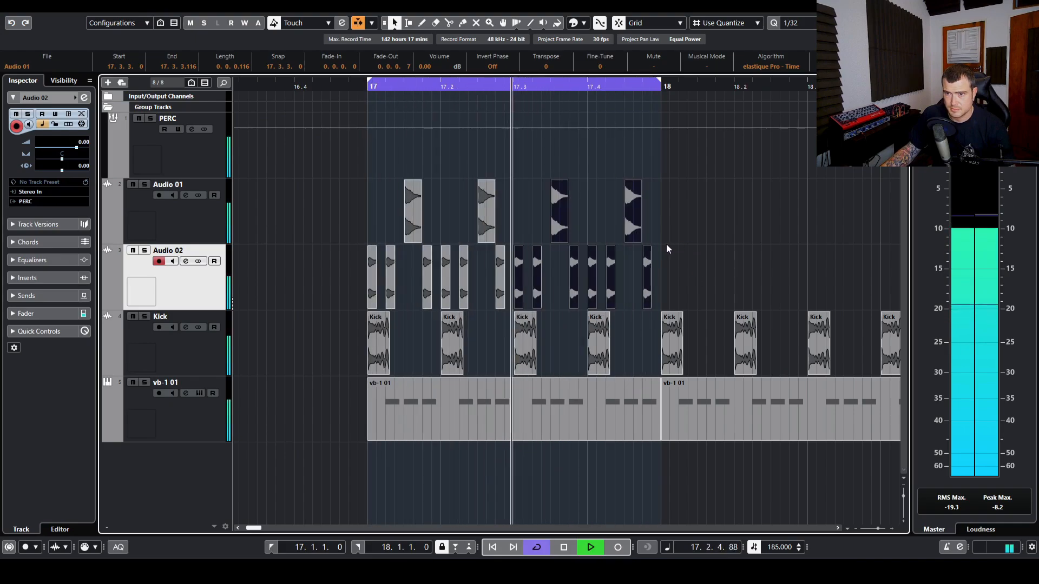
pyautogui.click(709, 284)
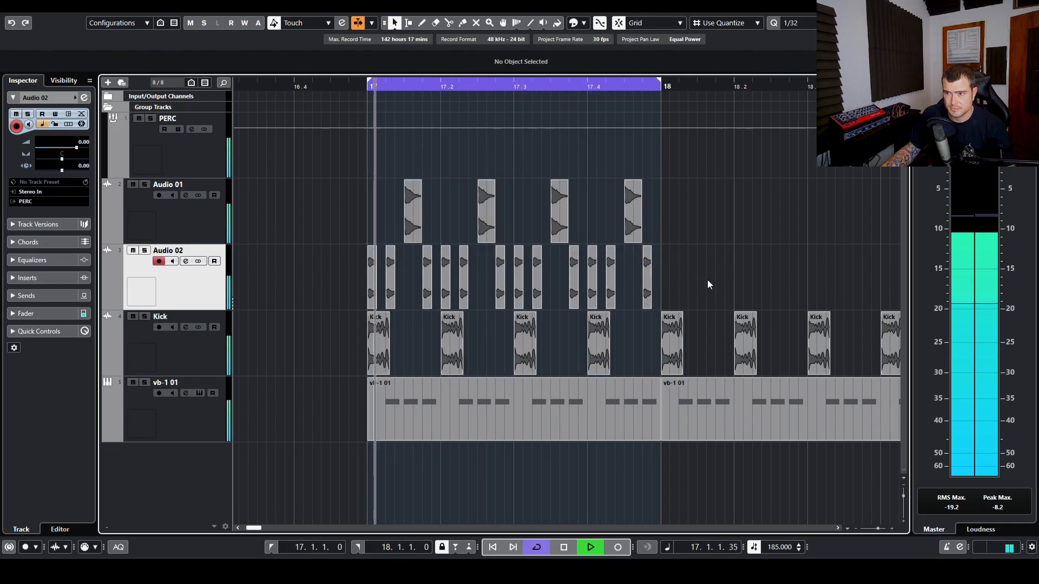
pyautogui.press('space')
# Raise the event volume of all Audio 02 hi-hats in bar 17 to 1.68 dB and listen to the loop.
pyautogui.moveTo(706, 280); pyautogui.dragTo(313, 276)
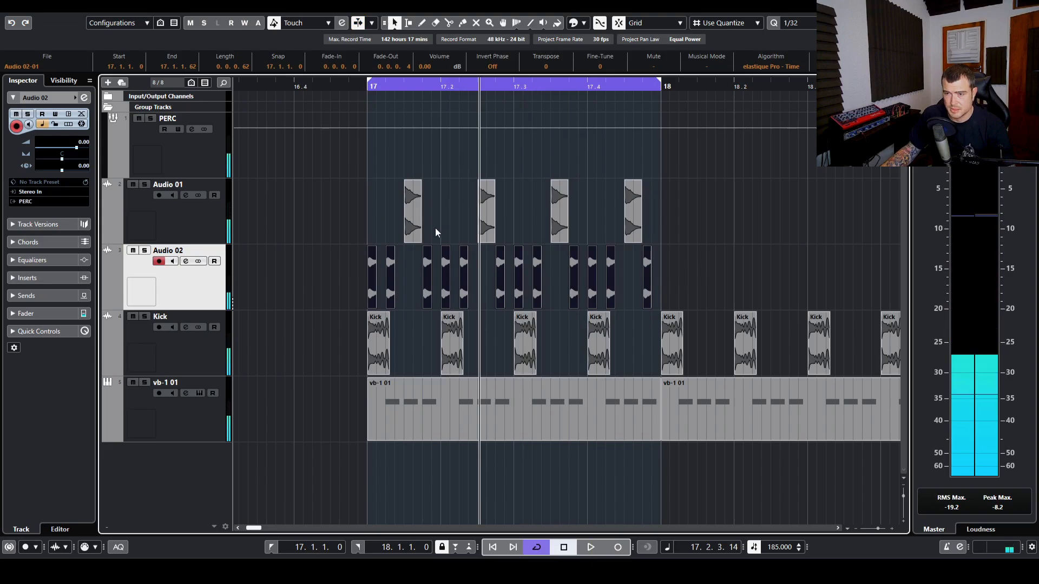
pyautogui.moveTo(368, 86); pyautogui.dragTo(375, 125)
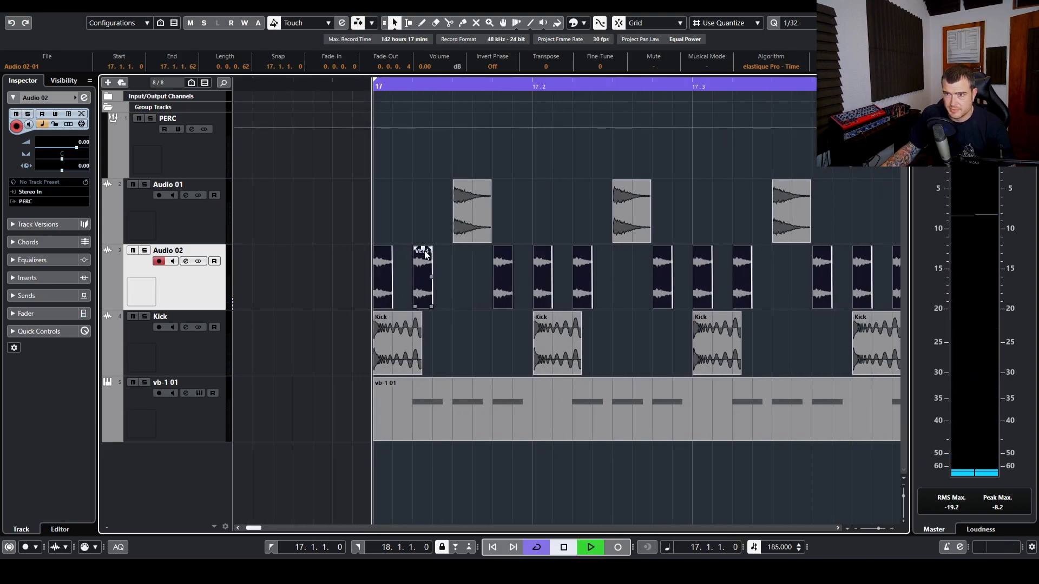
pyautogui.press('space')
pyautogui.moveTo(422, 249)
pyautogui.mouseDown()
pyautogui.moveTo(422, 265)
pyautogui.moveTo(422, 237)
pyautogui.mouseUp()
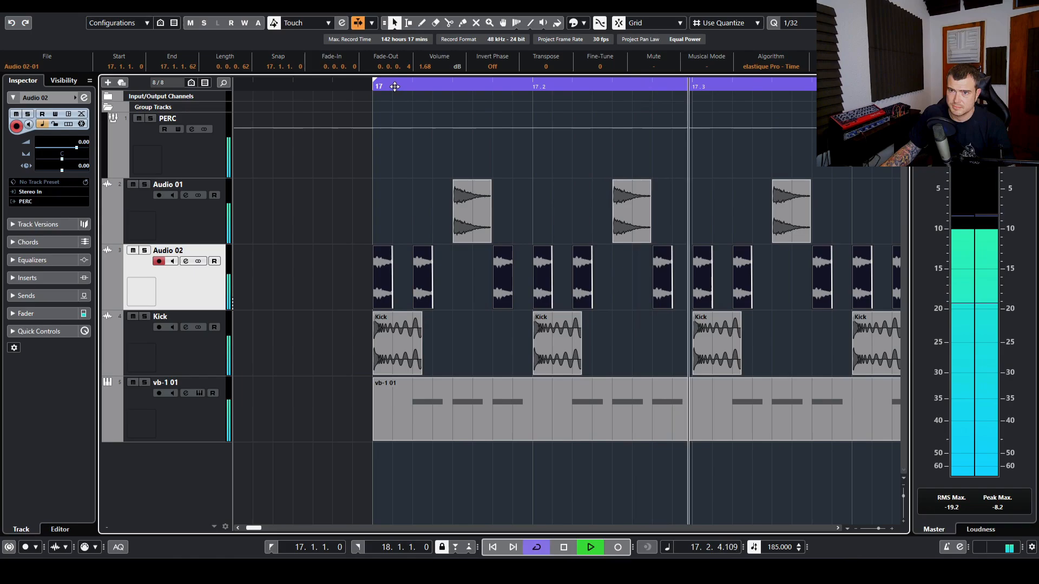
pyautogui.moveTo(395, 87); pyautogui.dragTo(349, 72)
pyautogui.press('space')
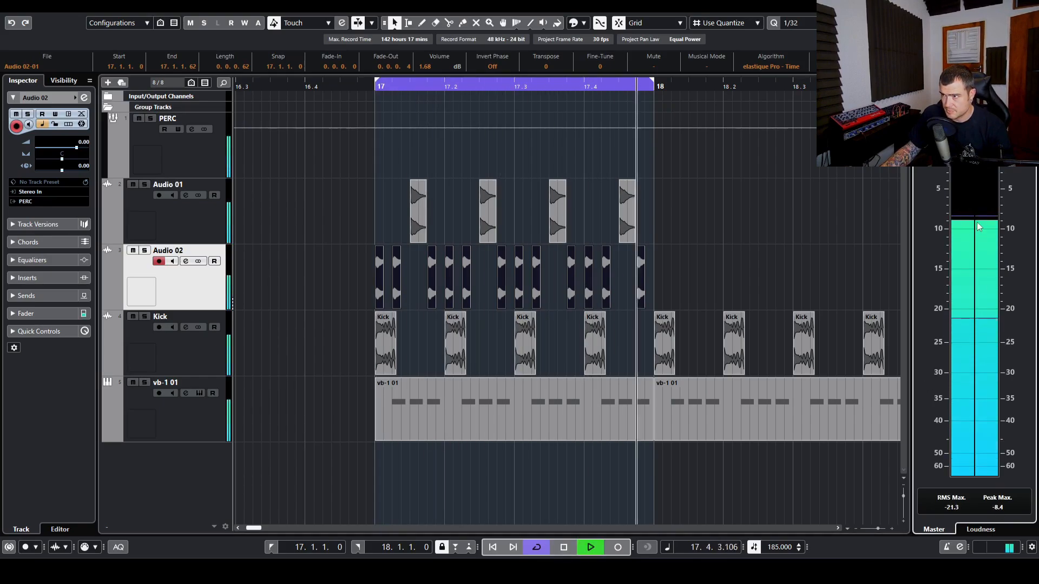
pyautogui.press('space')
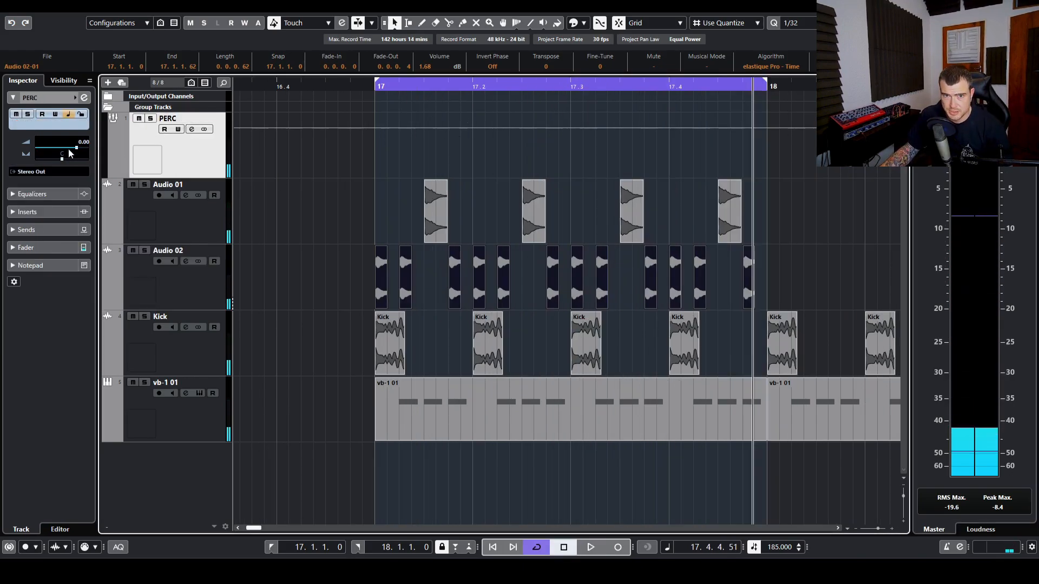
# Lower the PERC group volume to -3.05 while the loop plays, and clear the event selection.
pyautogui.press('g')
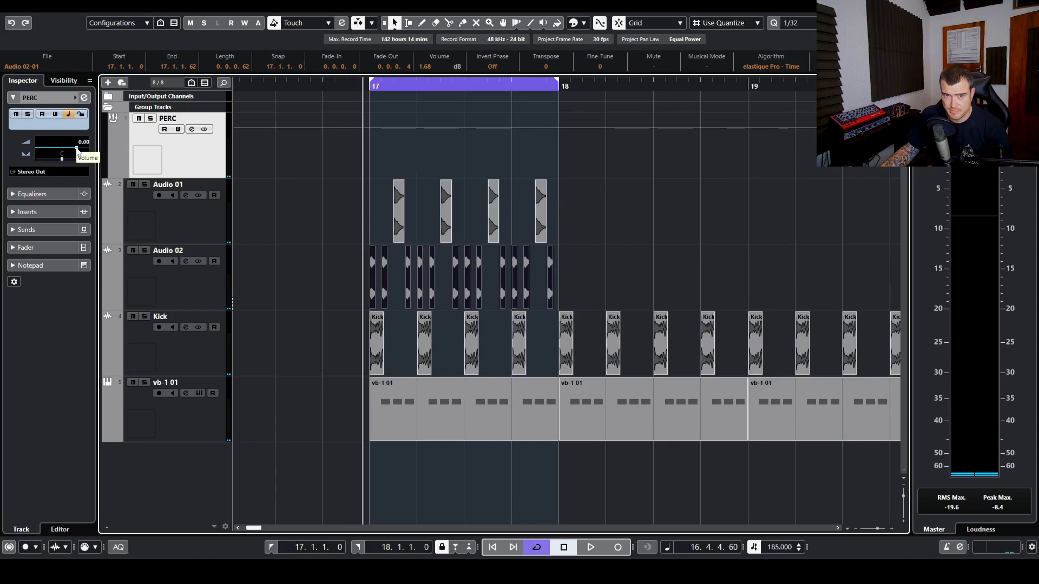
pyautogui.press('space')
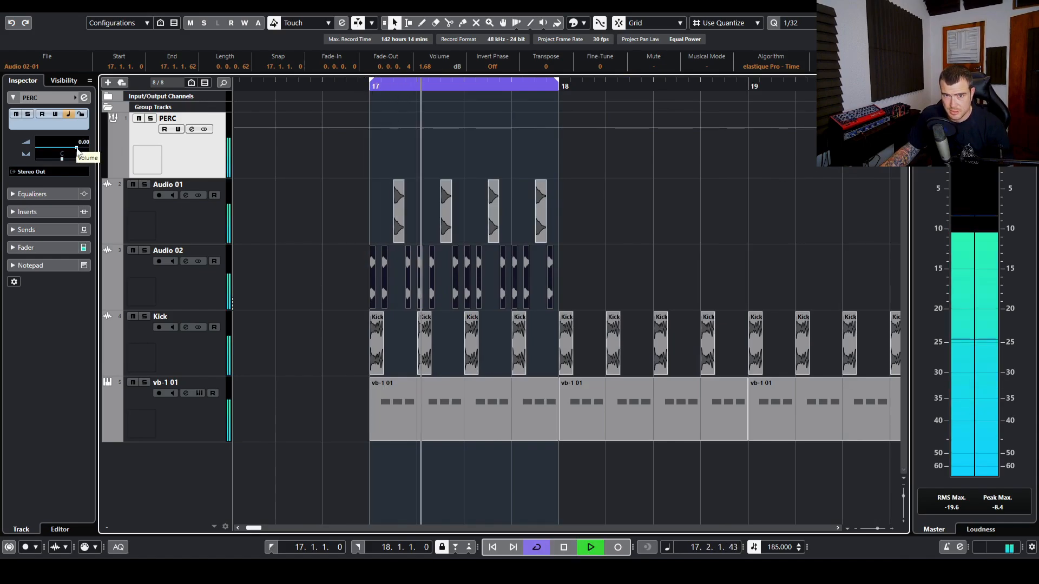
pyautogui.moveTo(76, 149); pyautogui.dragTo(69, 153)
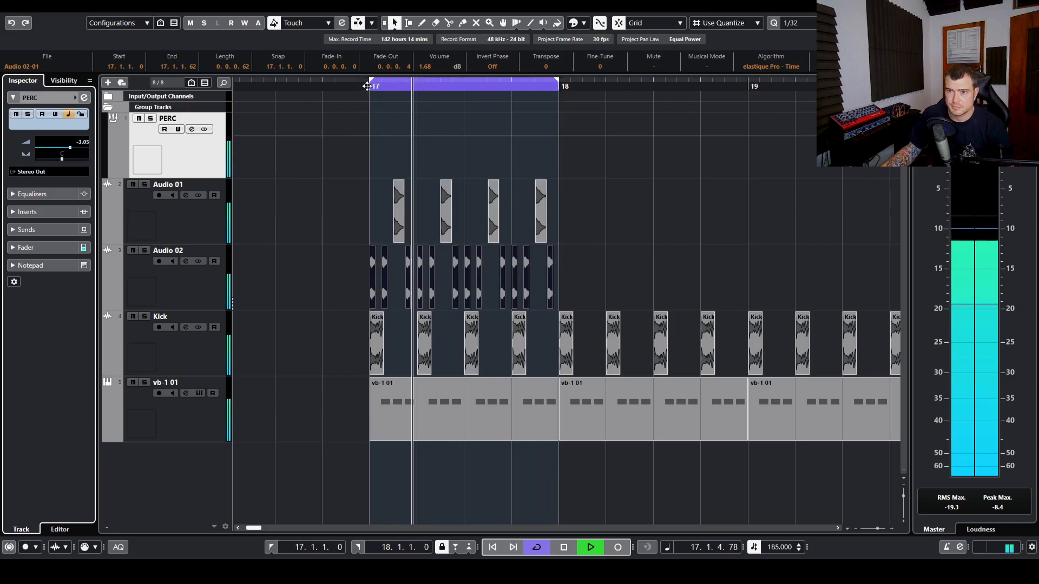
pyautogui.moveTo(369, 86); pyautogui.dragTo(363, 93)
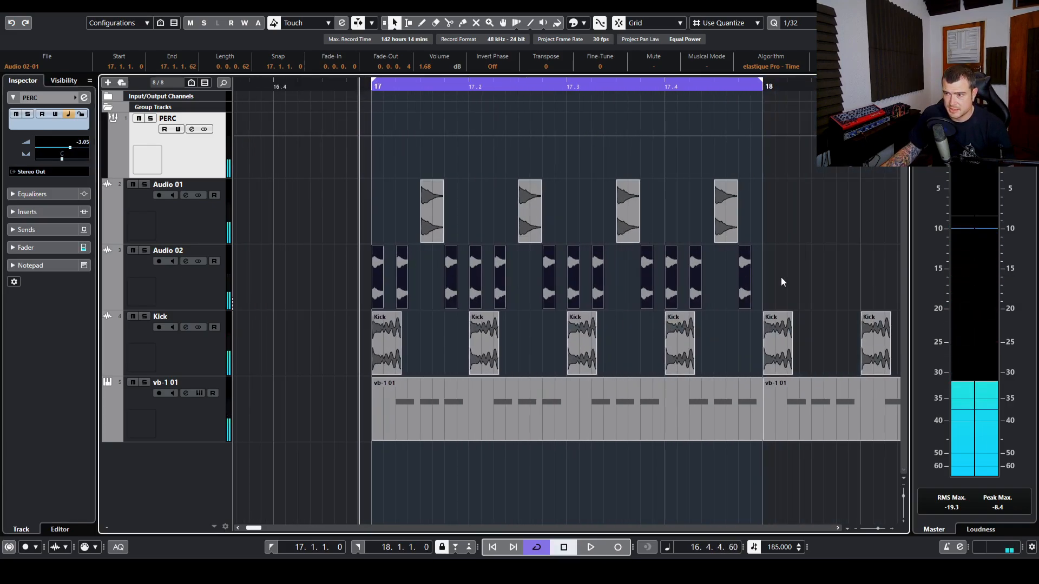
pyautogui.moveTo(781, 281); pyautogui.dragTo(382, 306)
pyautogui.click(354, 284)
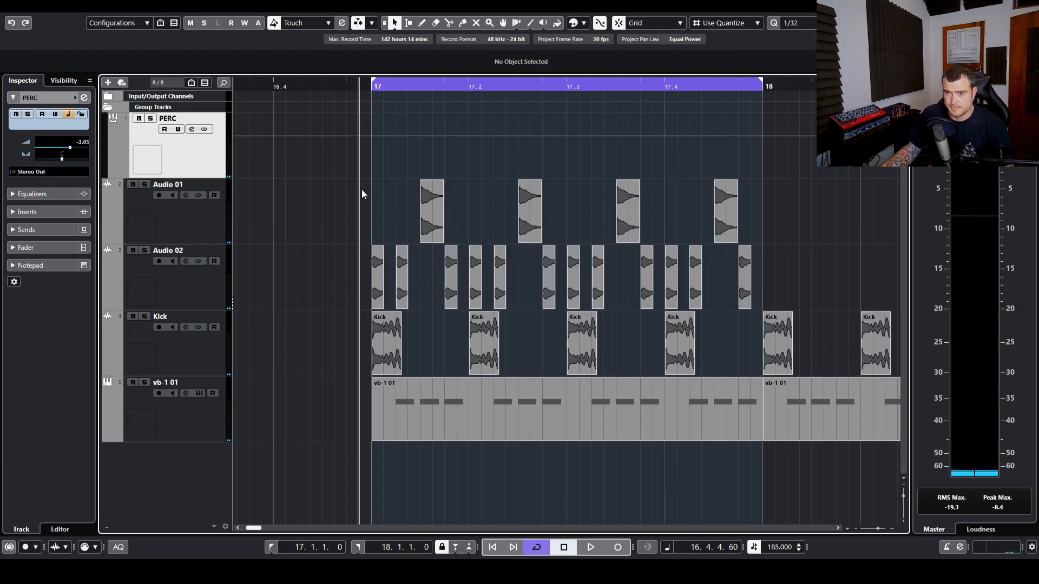